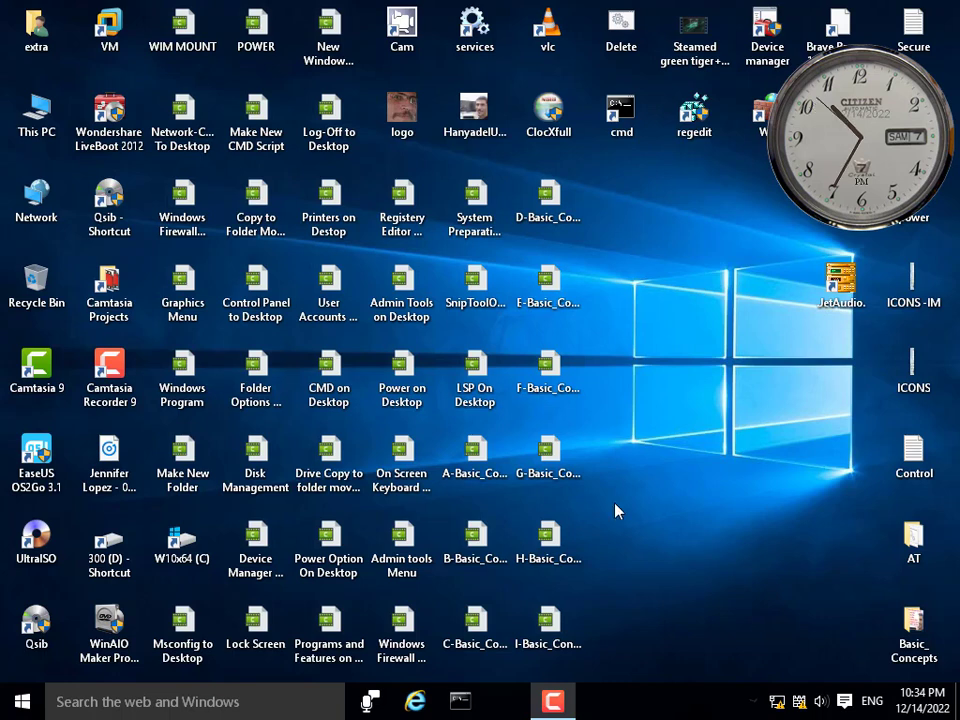
# - Inspect the context menu entries of the AT folder and the Control text file on the desktop
pyautogui.rightClick(911, 544)
pyautogui.click(646, 238)
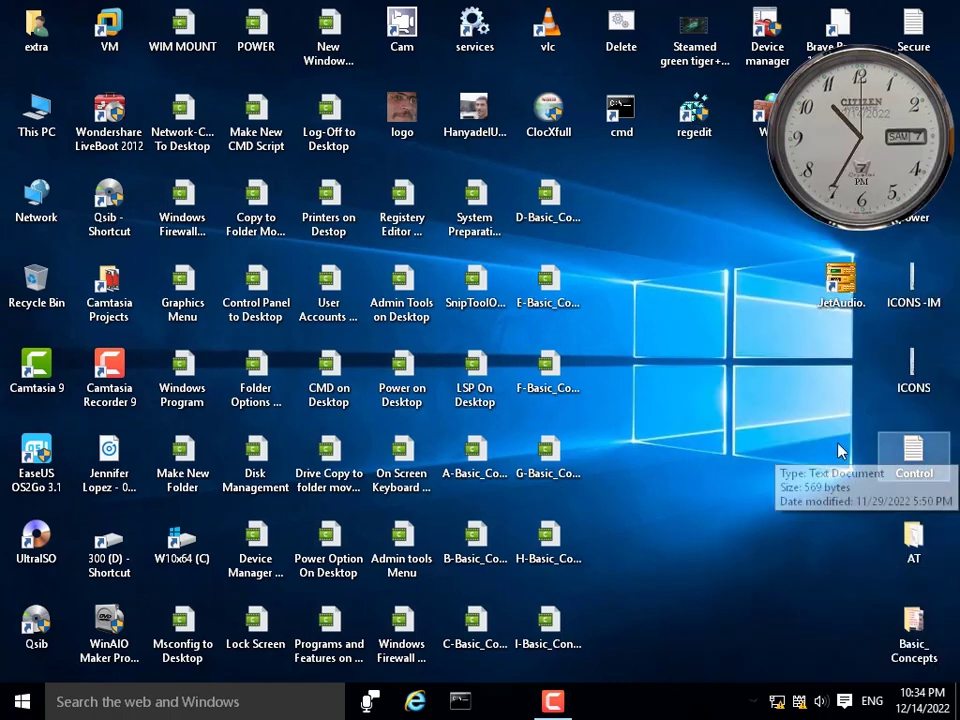
pyautogui.rightClick(917, 452)
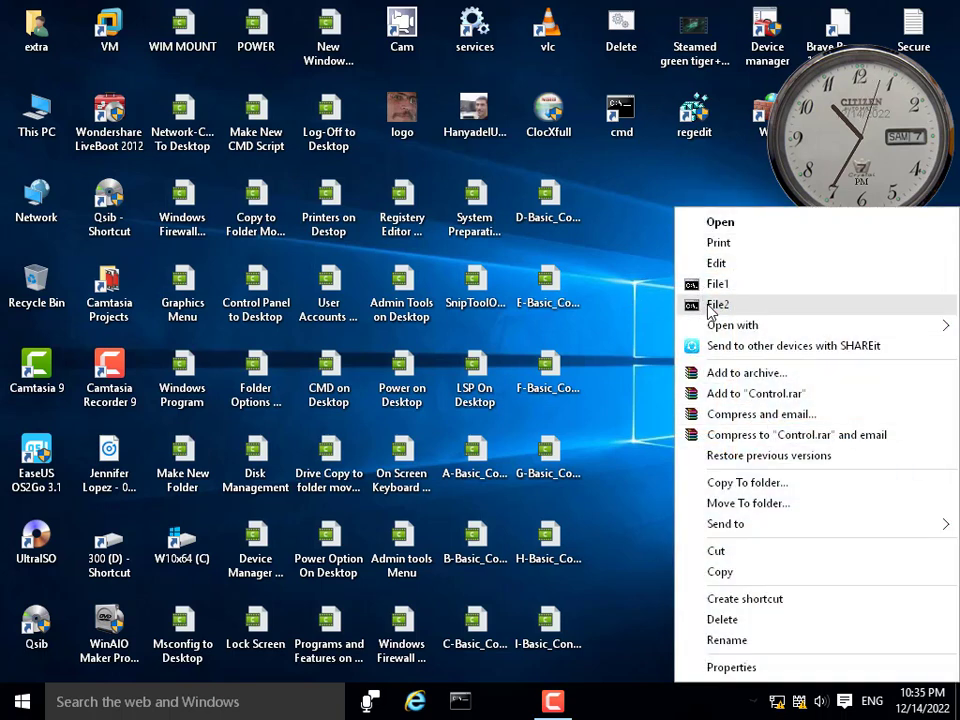
pyautogui.click(643, 317)
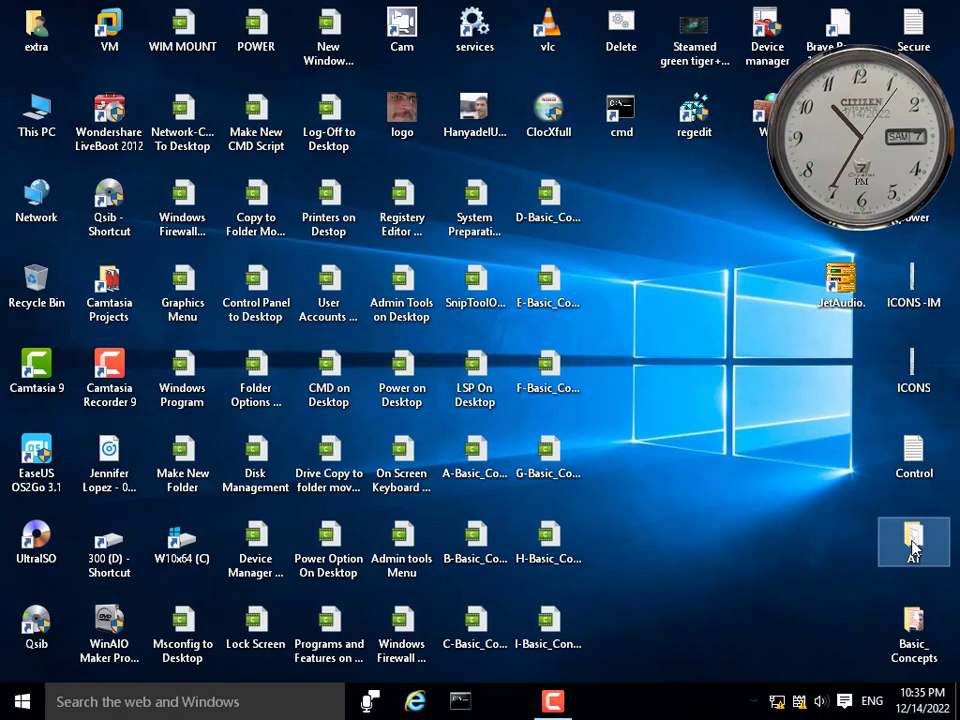
pyautogui.rightClick(914, 546)
pyautogui.click(643, 192)
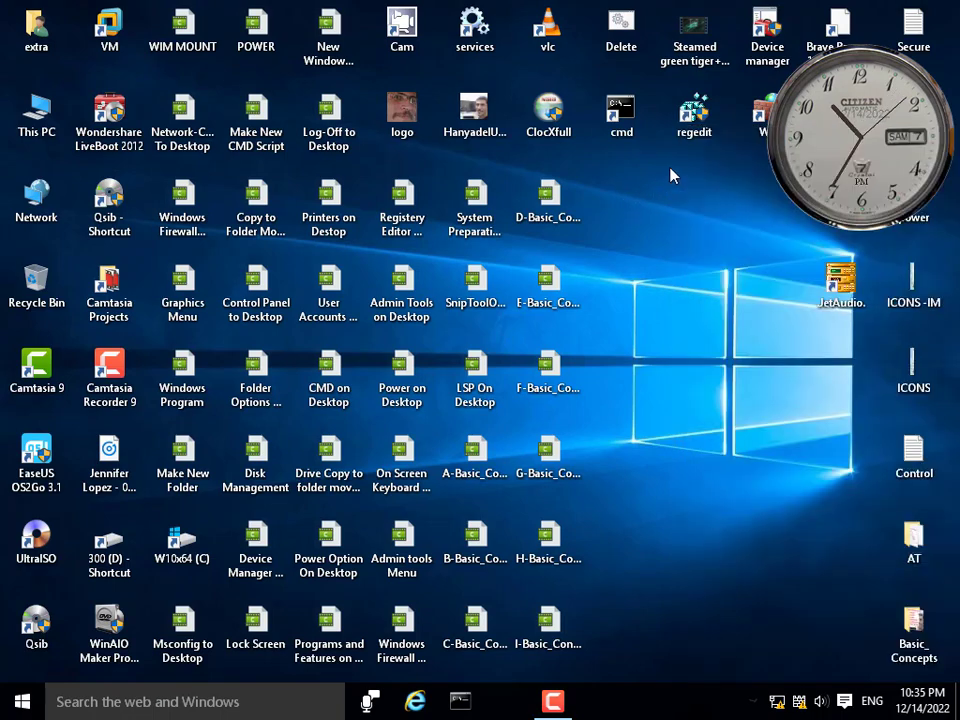
# - Open the Registry Editor and collapse the expanded HKEY_CLASSES_ROOT branch
pyautogui.doubleClick(694, 120)
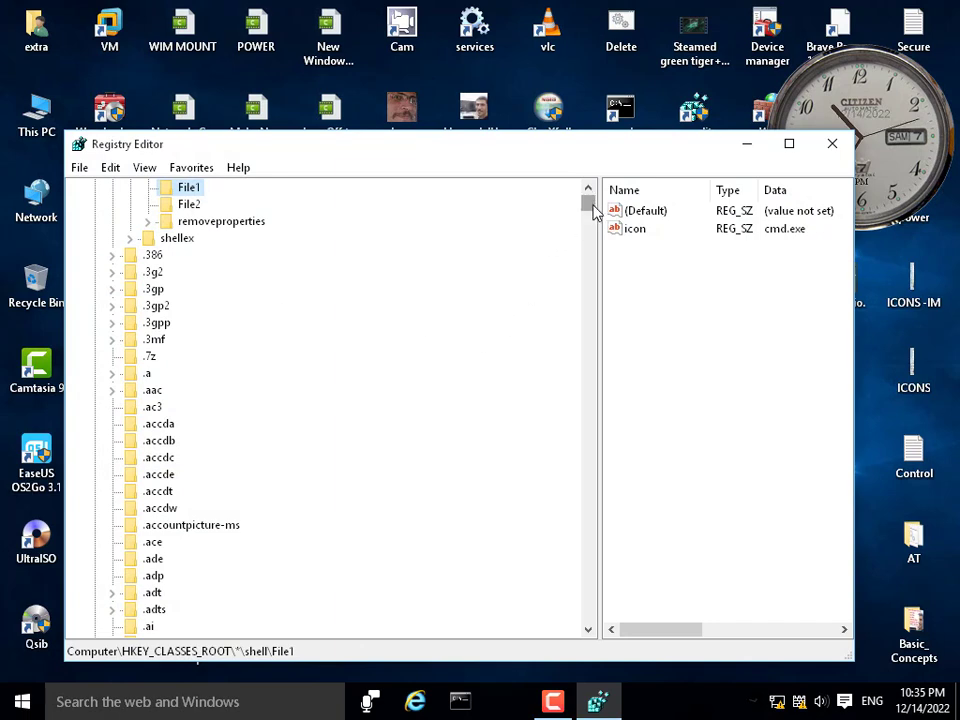
pyautogui.scroll(2, 145, 175)
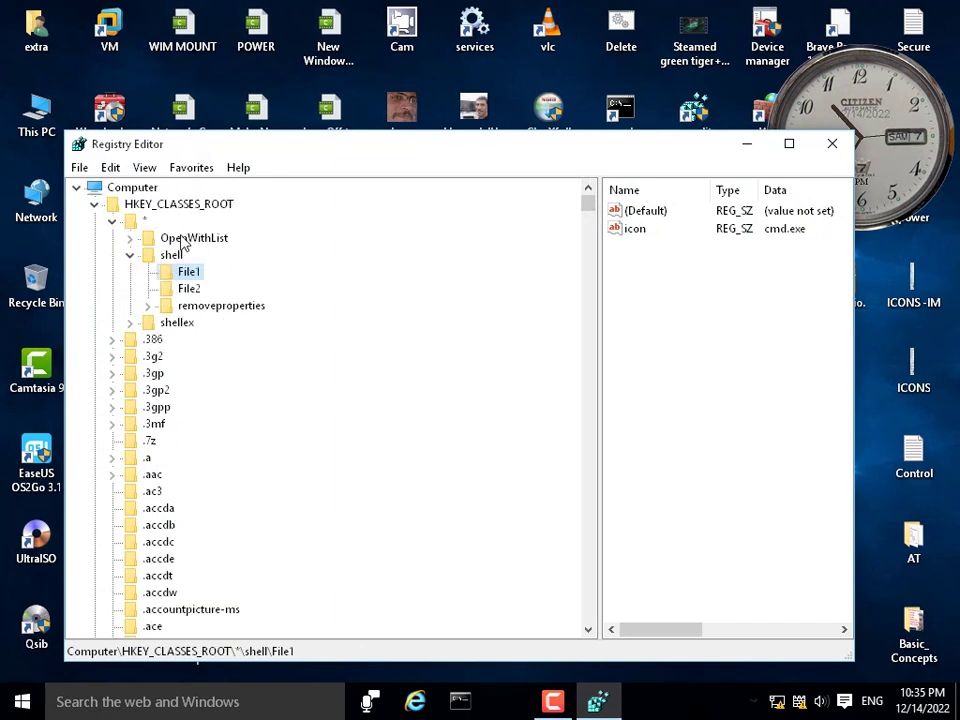
pyautogui.click(112, 220)
pyautogui.click(101, 206)
pyautogui.doubleClick(147, 208)
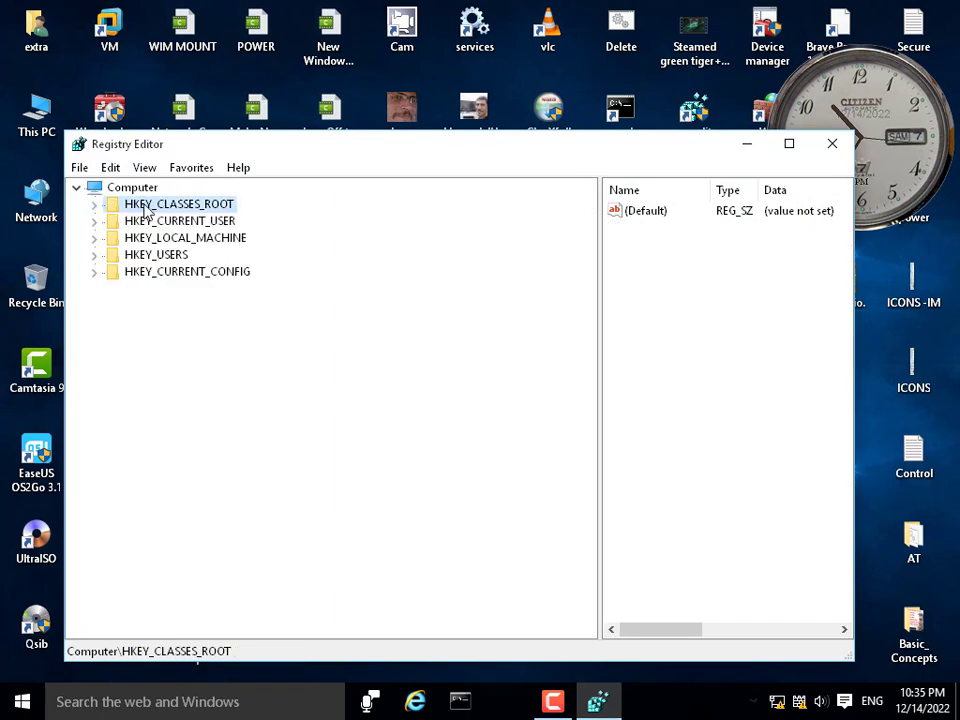
# - Expand HKEY_CLASSES_ROOT, find the Directory key in it and expand that key
pyautogui.doubleClick(157, 208)
pyautogui.click(145, 322)
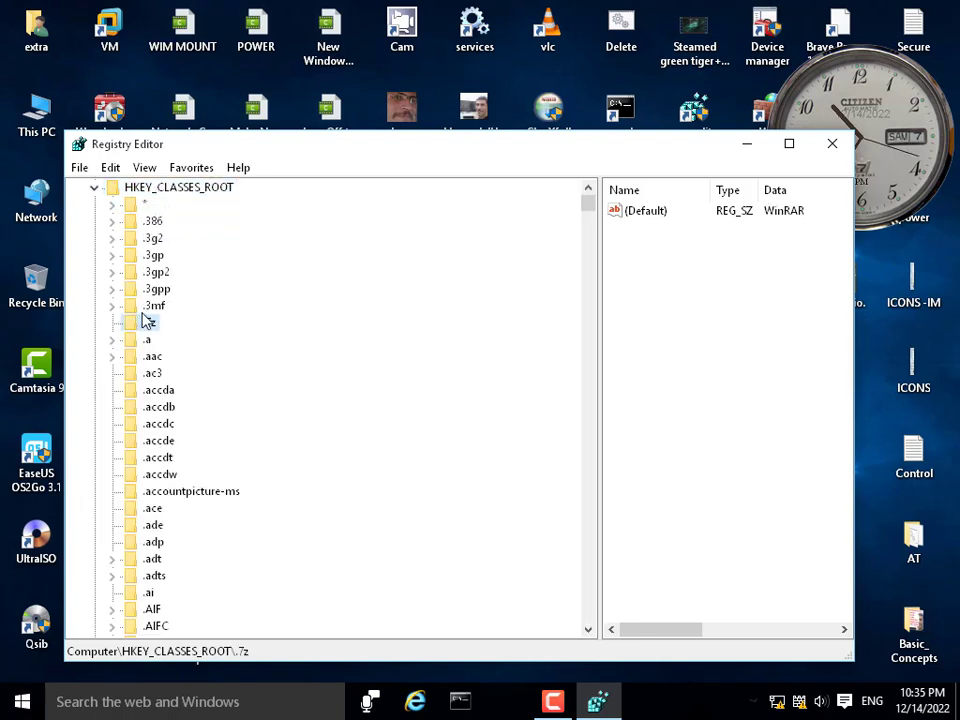
pyautogui.write('dir')
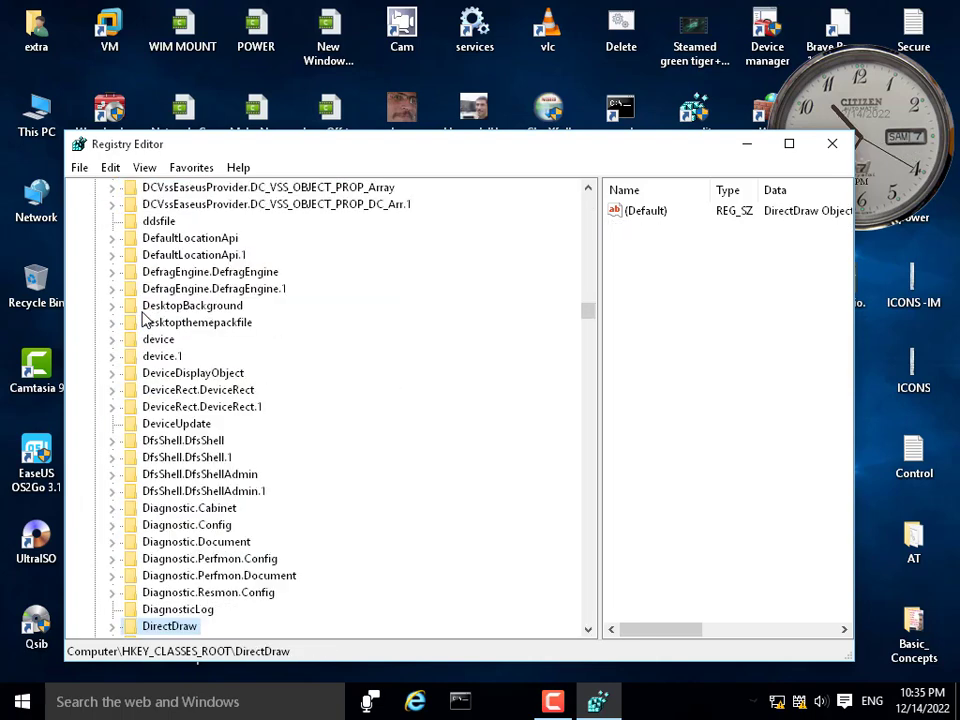
pyautogui.scroll(-3, 248, 300)
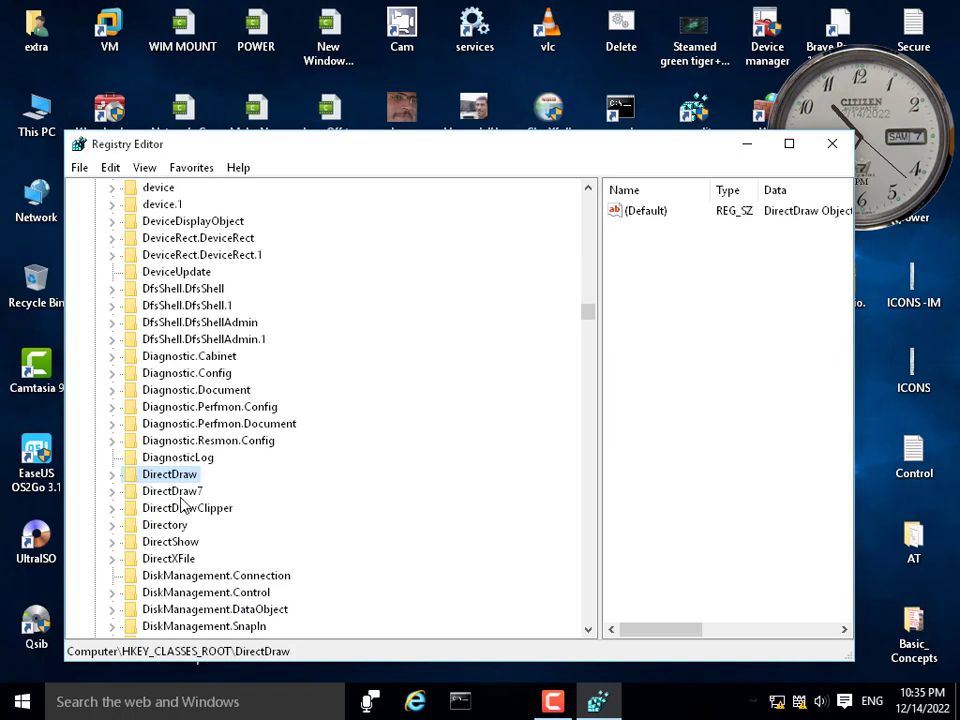
pyautogui.doubleClick(160, 525)
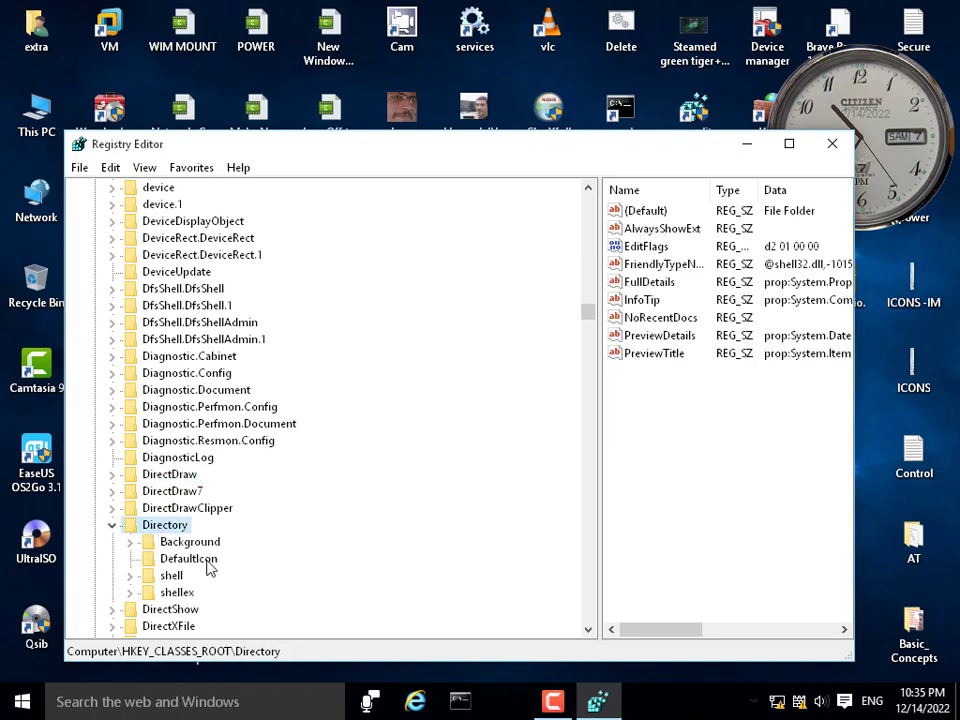
# - Look at the Background and shell subkeys of Directory, ending with shell selected
pyautogui.click(186, 543)
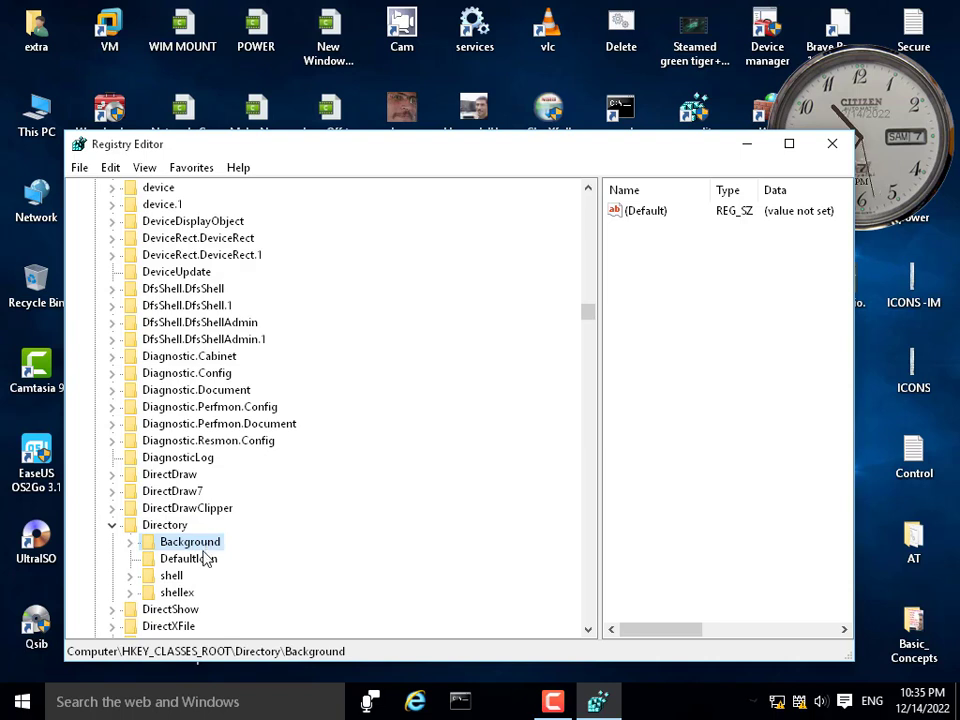
pyautogui.click(173, 578)
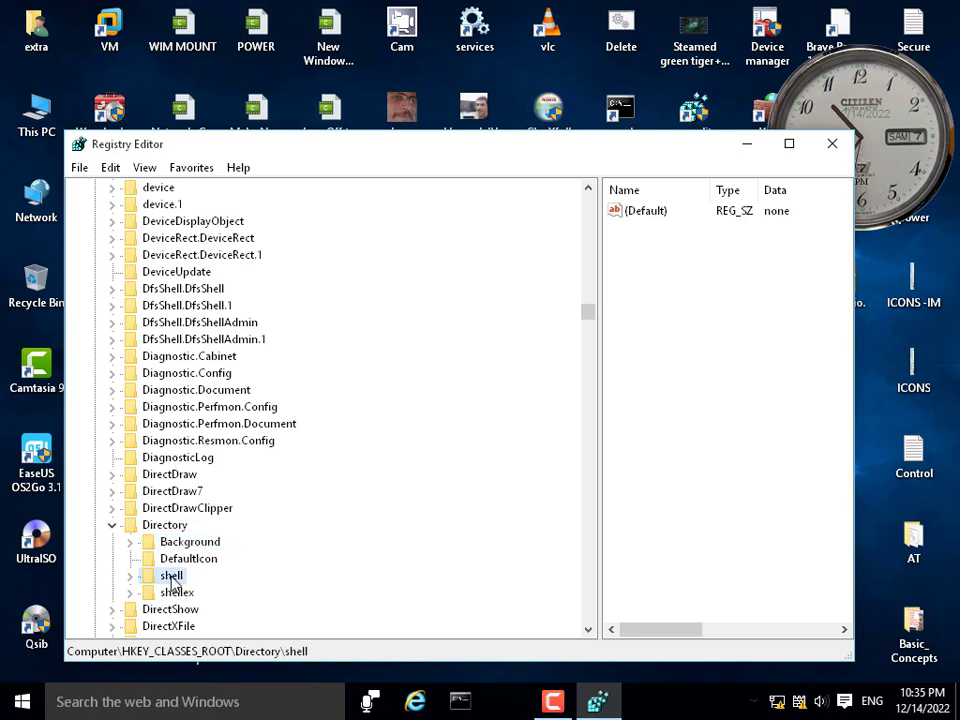
pyautogui.click(165, 527)
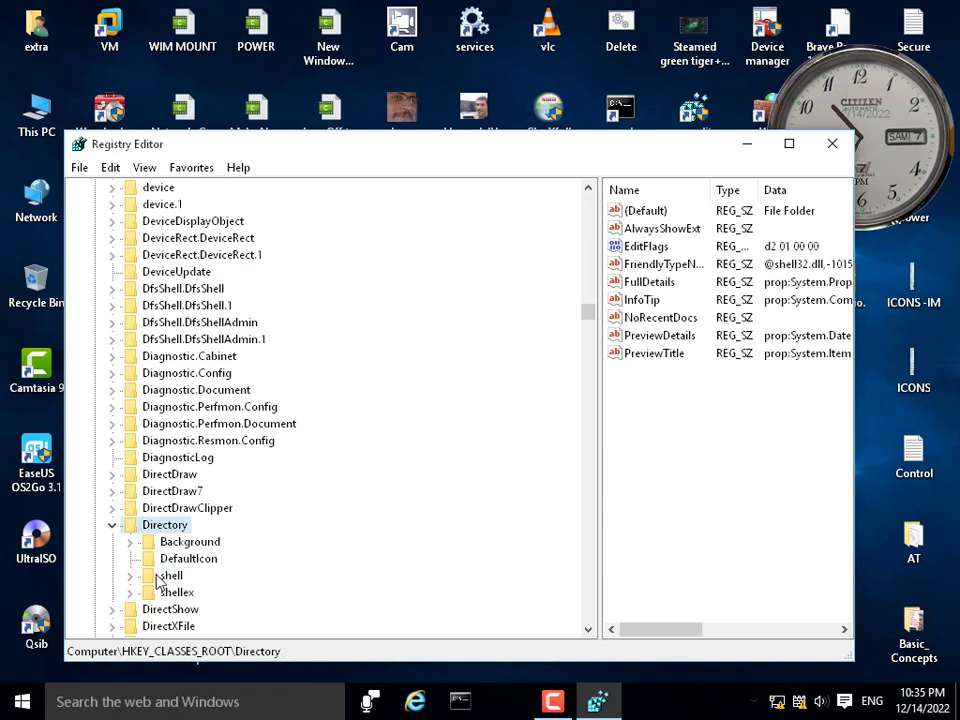
pyautogui.click(182, 544)
pyautogui.click(173, 577)
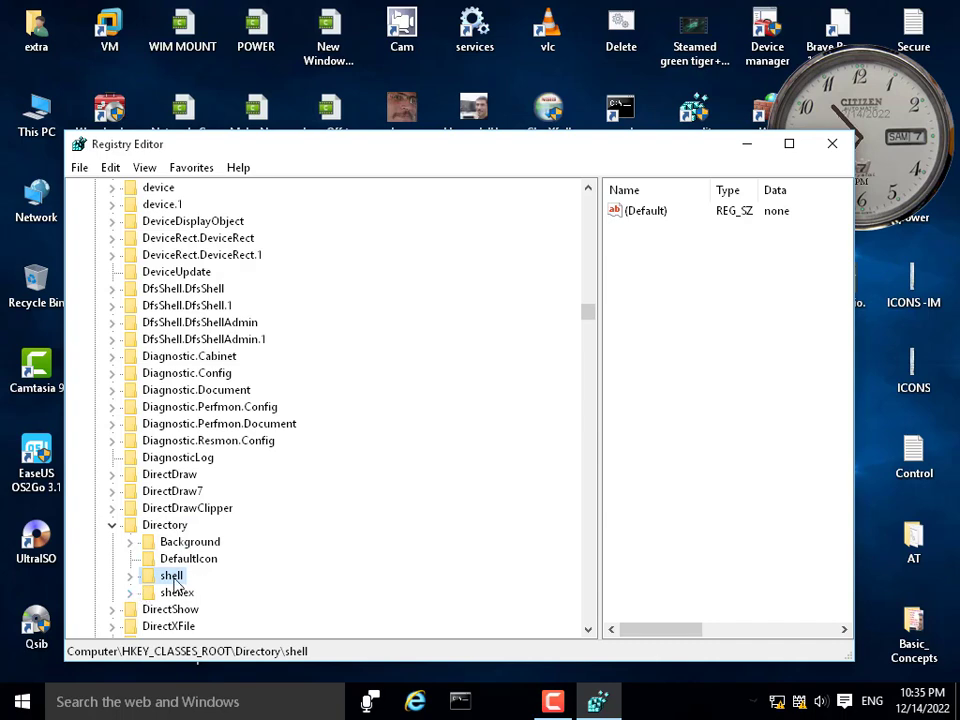
# - Check which custom commands the AT folder on the desktop offers in its context menu
pyautogui.rightClick(913, 540)
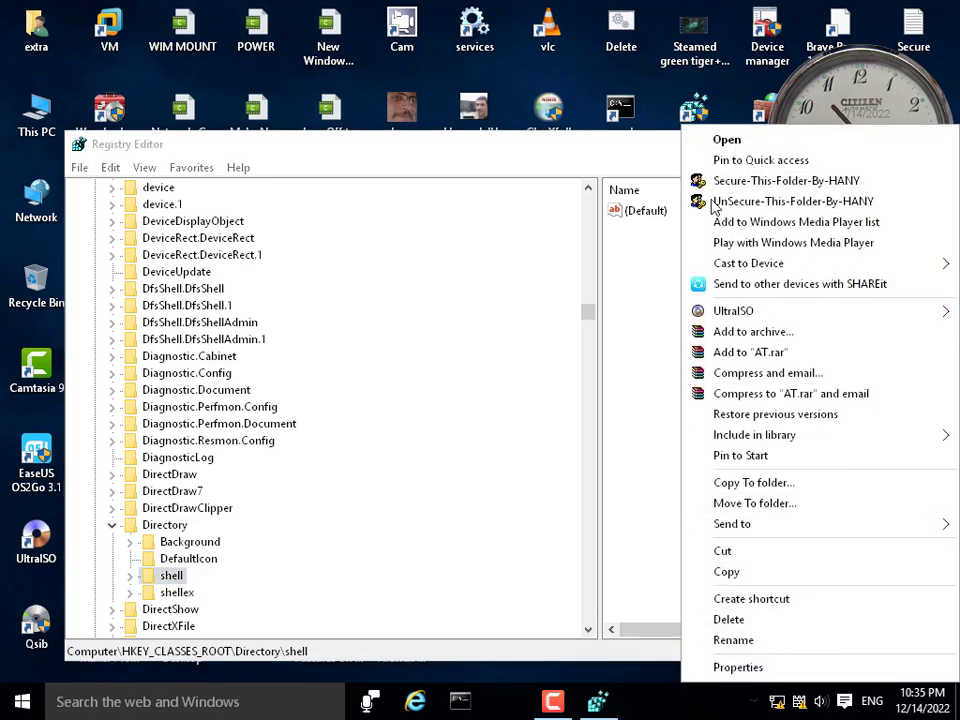
pyautogui.click(650, 495)
pyautogui.rightClick(911, 544)
pyautogui.click(649, 499)
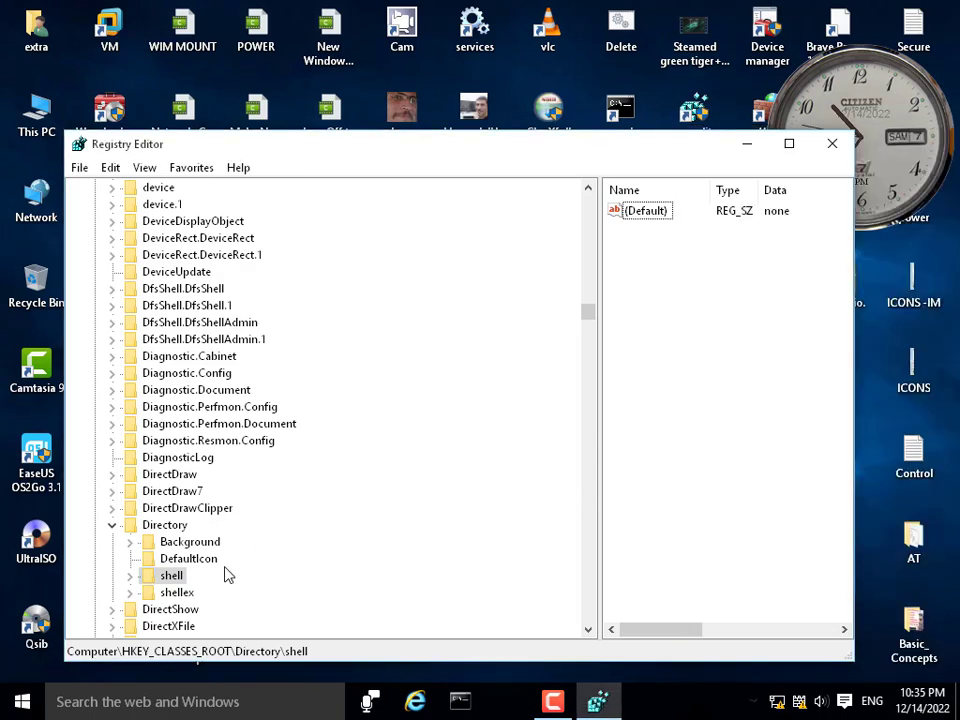
# - Expand the shell key under Directory and compare its subkeys with the AT folder's context menu commands
pyautogui.rightClick(175, 578)
pyautogui.press('e')
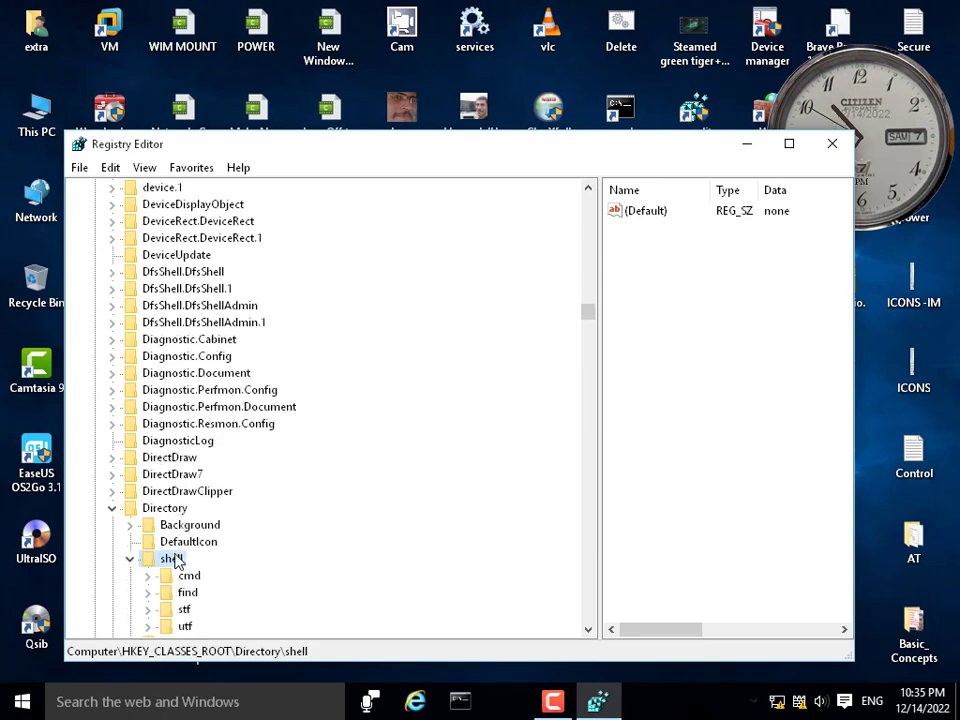
pyautogui.scroll(-2, 266, 540)
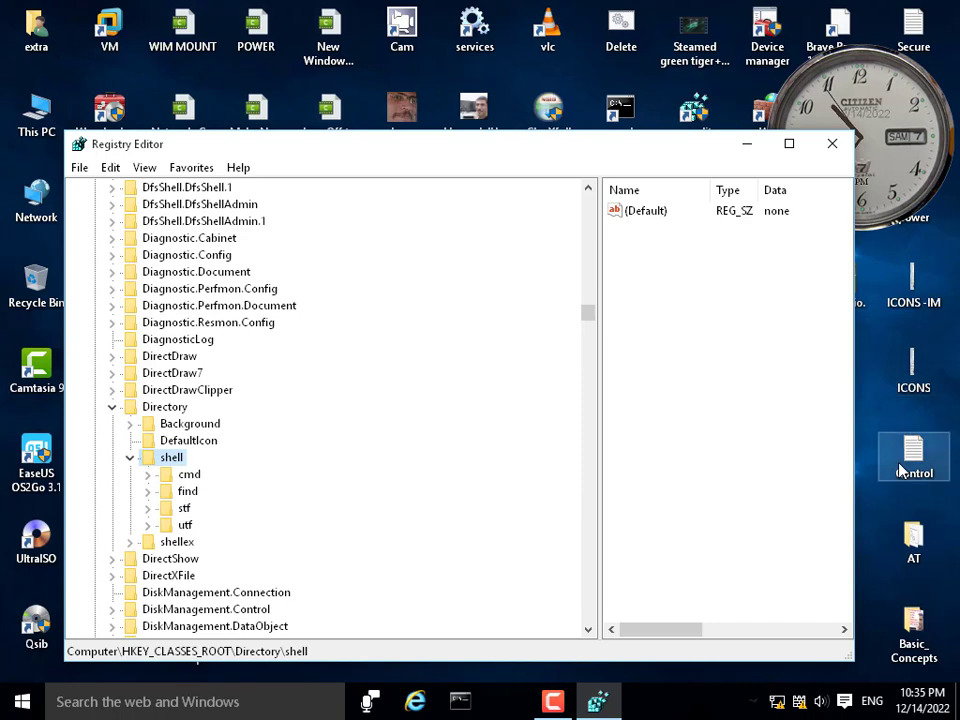
pyautogui.rightClick(919, 548)
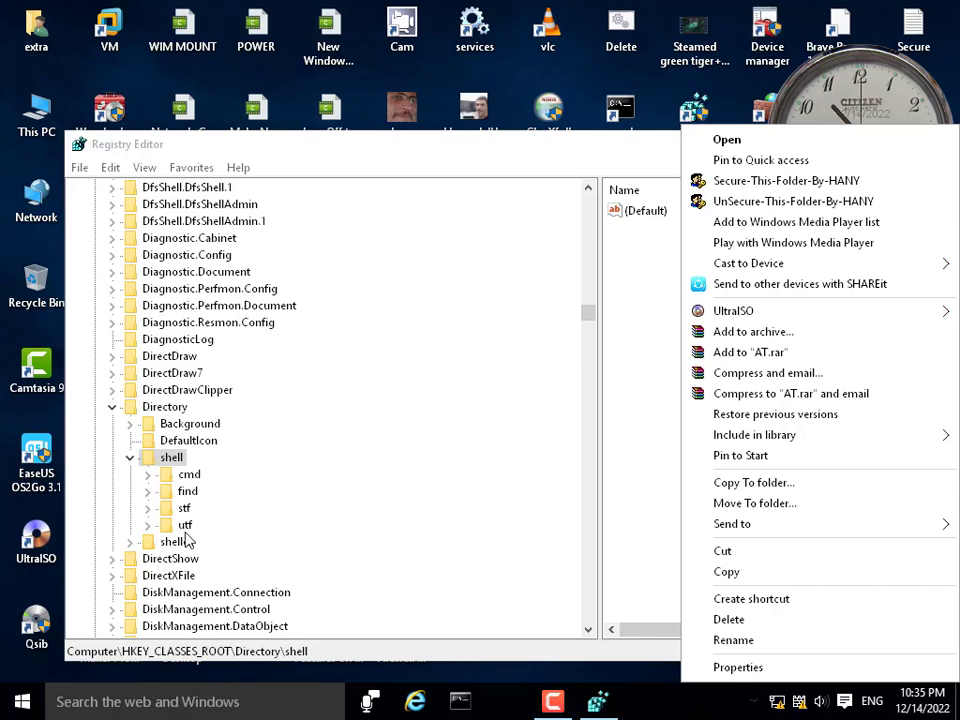
# - Create a new key named Folder1 under HKEY_CLASSES_ROOT\Directory\shell
pyautogui.click(172, 458)
pyautogui.rightClick(172, 459)
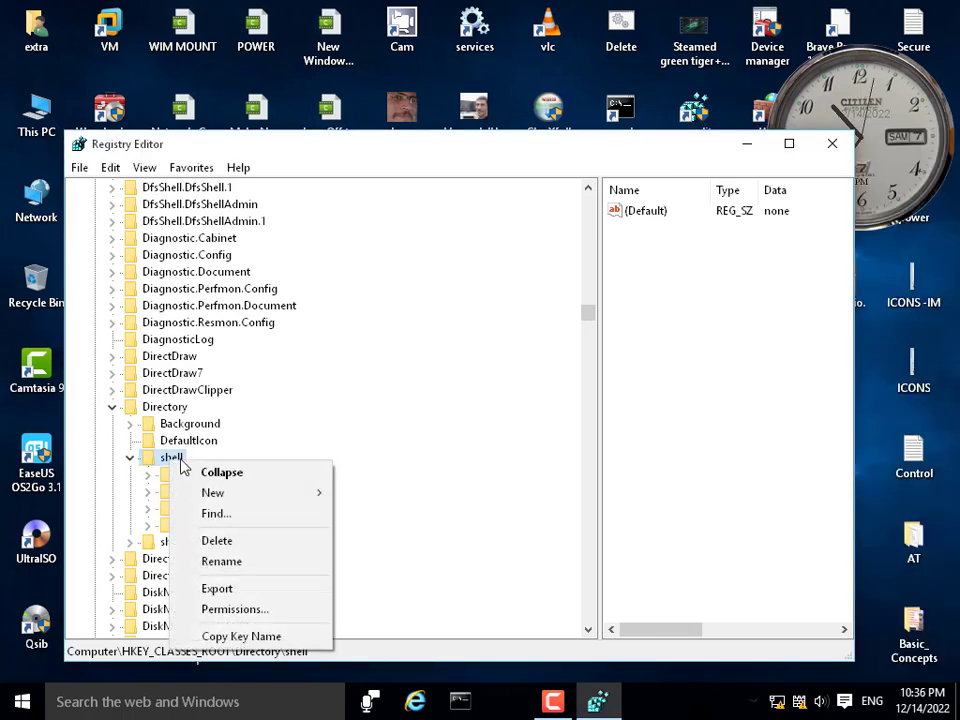
pyautogui.moveTo(218, 500)
pyautogui.click(419, 496)
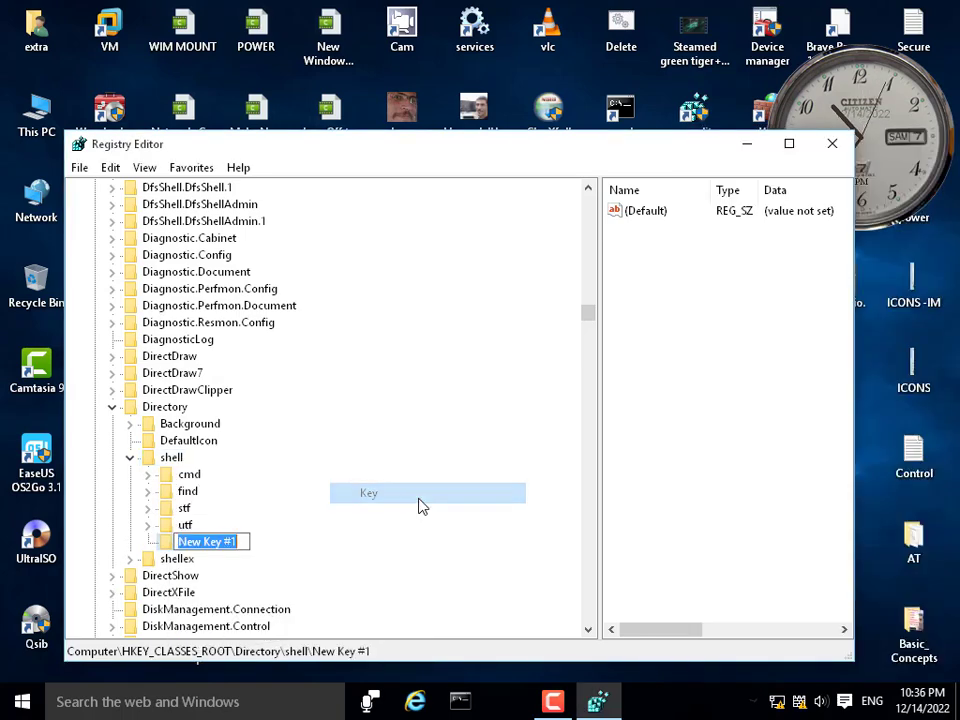
pyautogui.write('Fo')
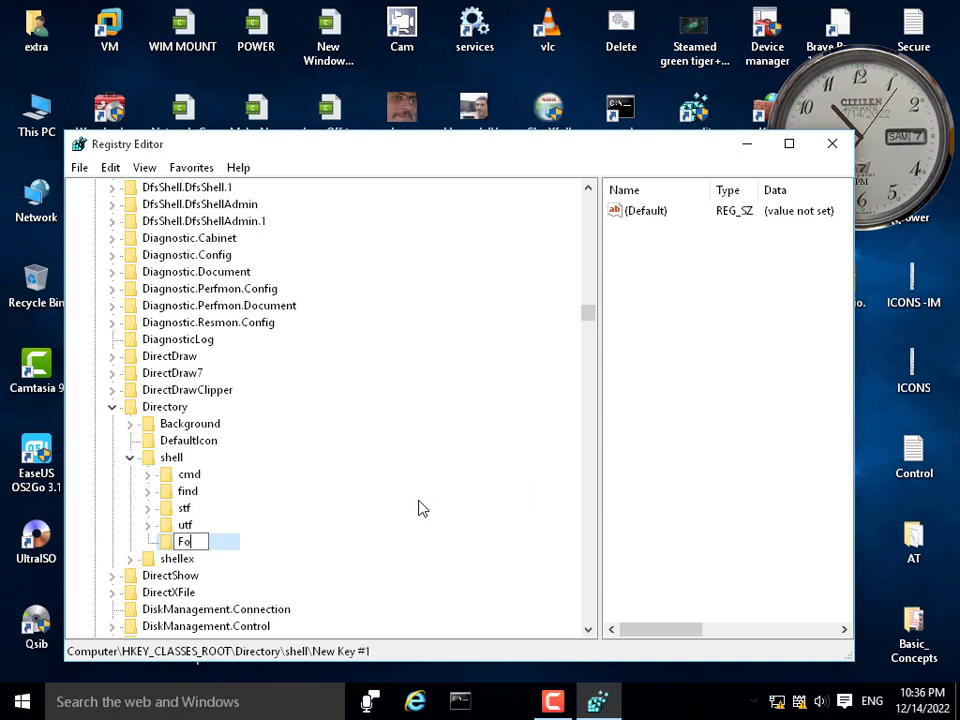
pyautogui.write('lder1')
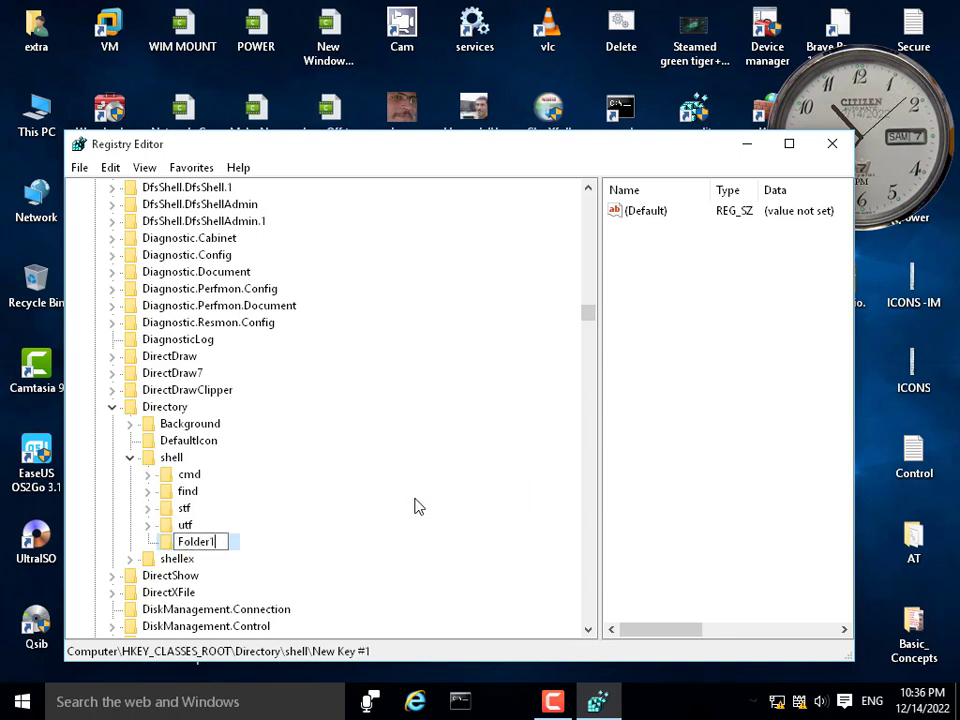
pyautogui.press('Return')
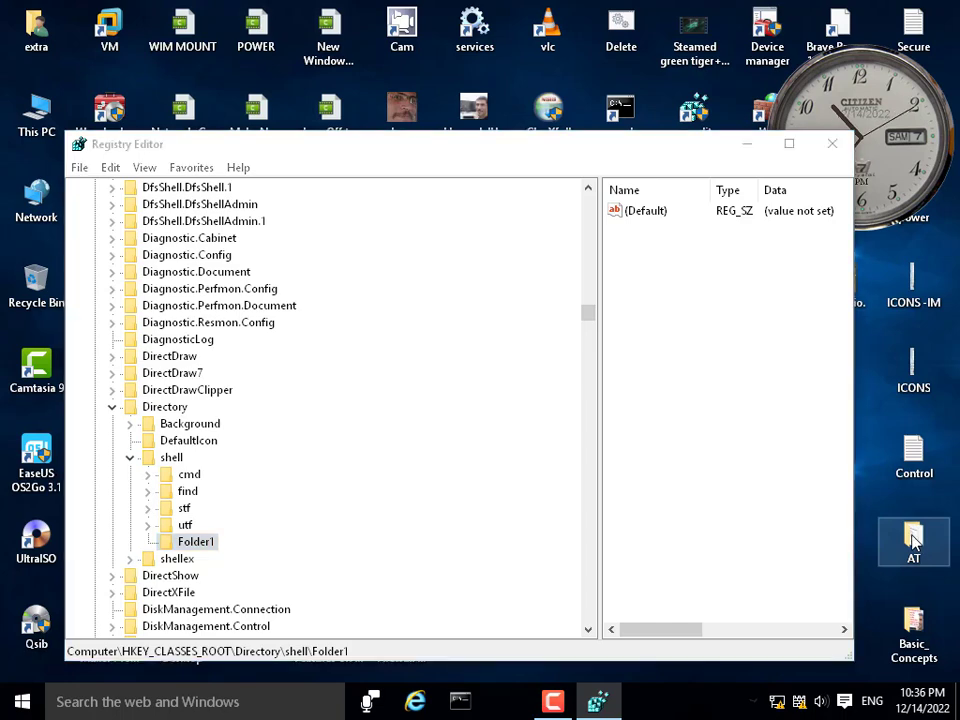
# - Check the context menus of the AT folder, the desktop background and the Control file for a Folder1 entry
pyautogui.rightClick(922, 548)
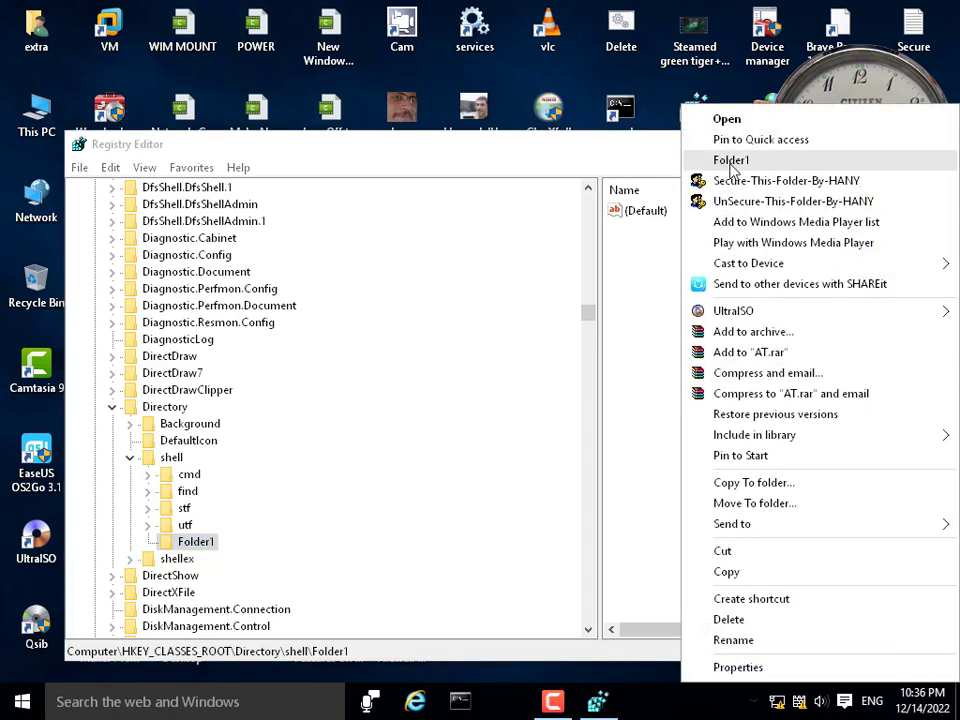
pyautogui.moveTo(639, 143); pyautogui.dragTo(382, 165)
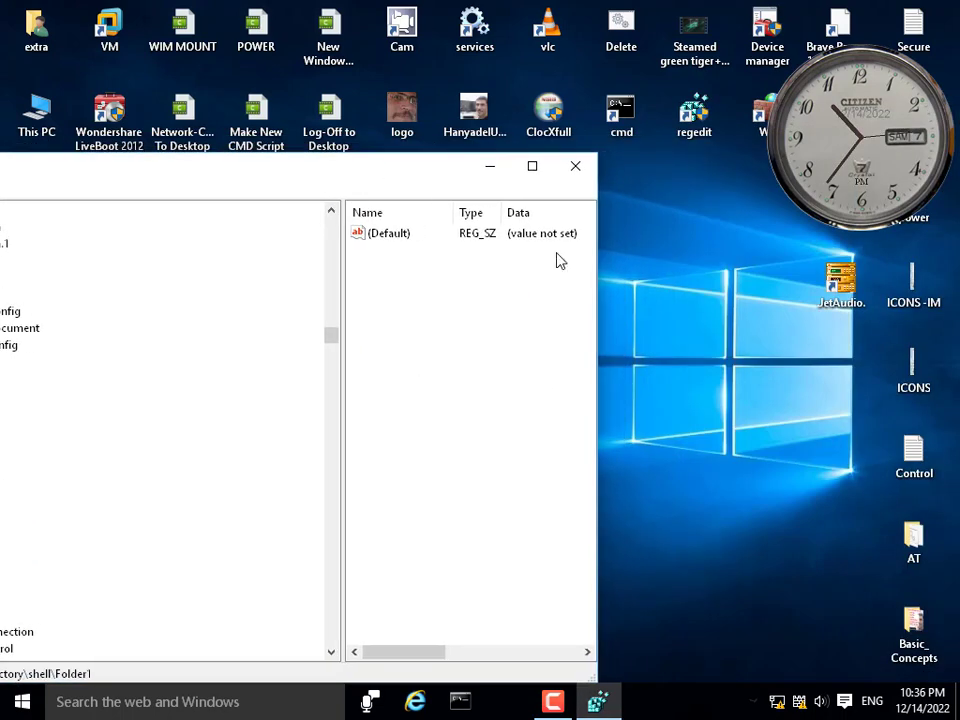
pyautogui.rightClick(647, 253)
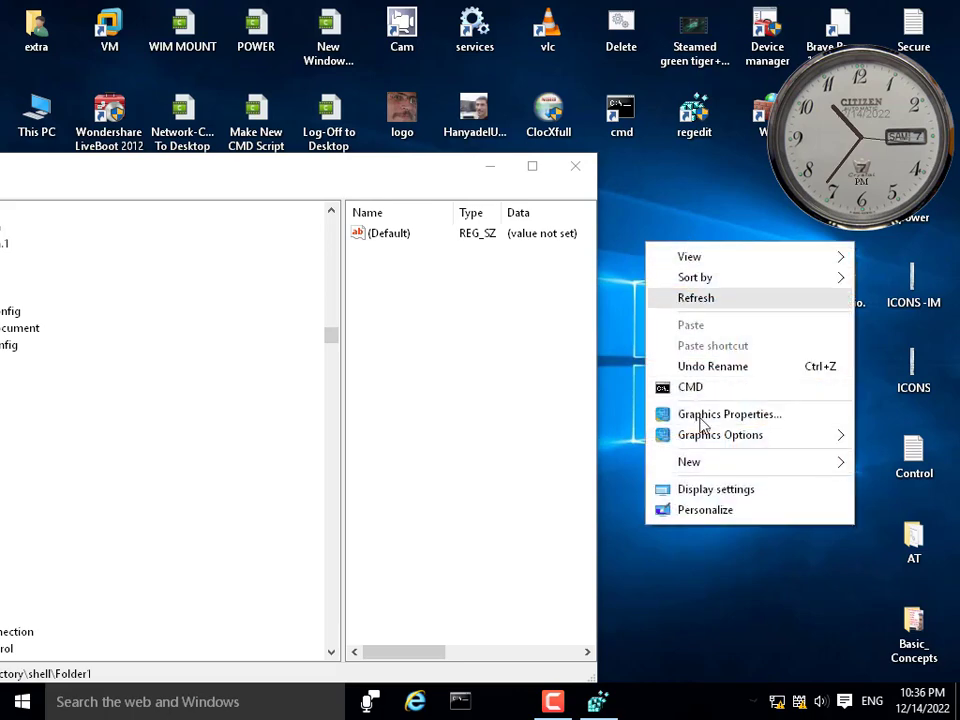
pyautogui.click(915, 452)
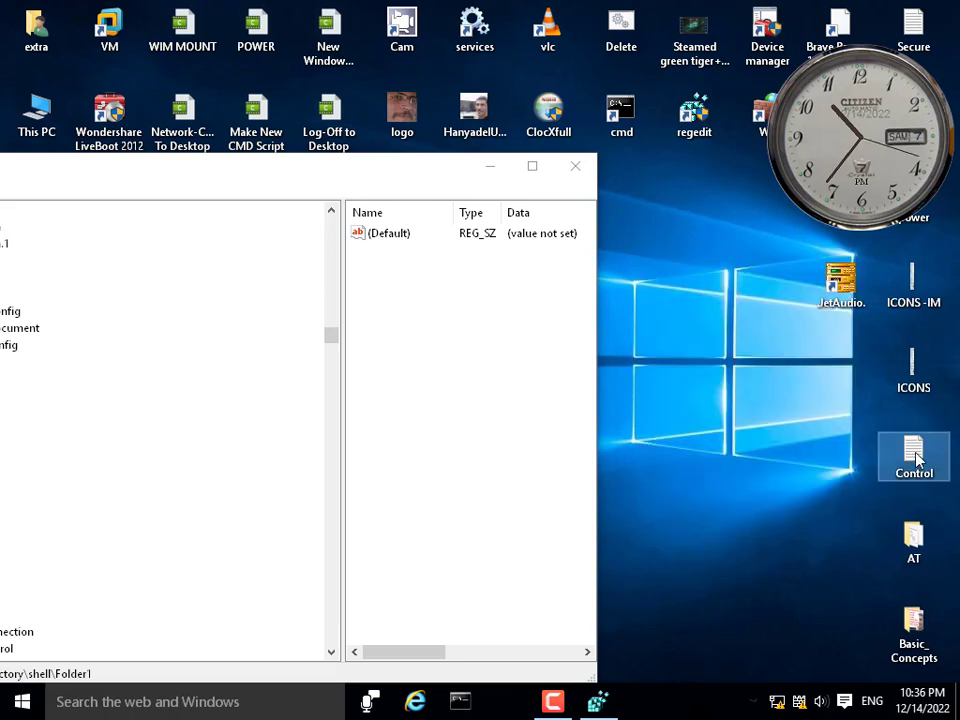
pyautogui.rightClick(913, 459)
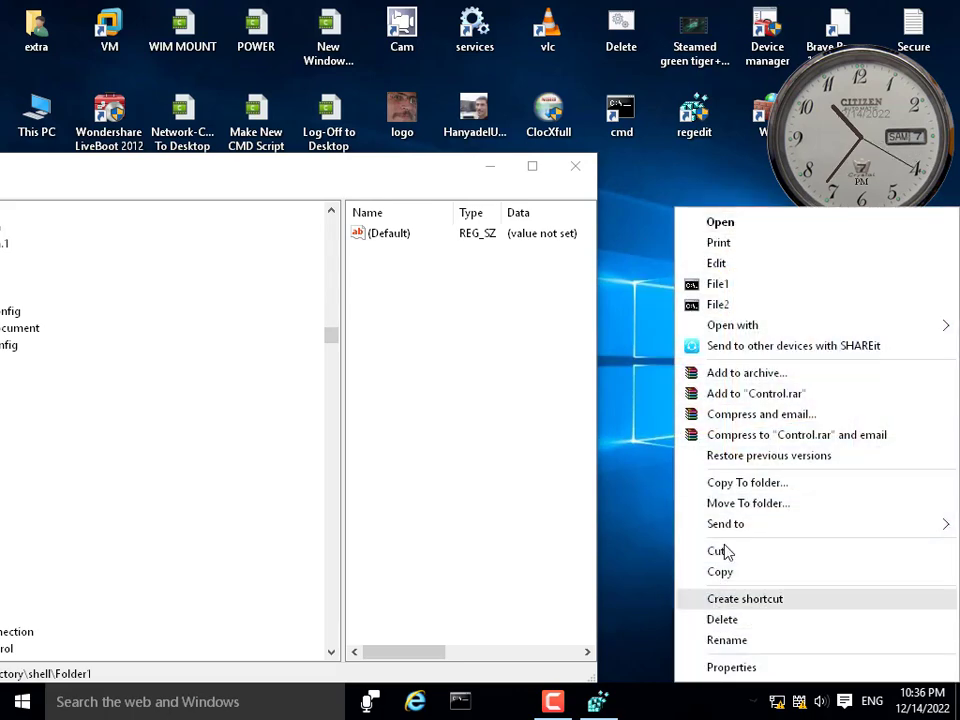
pyautogui.click(656, 298)
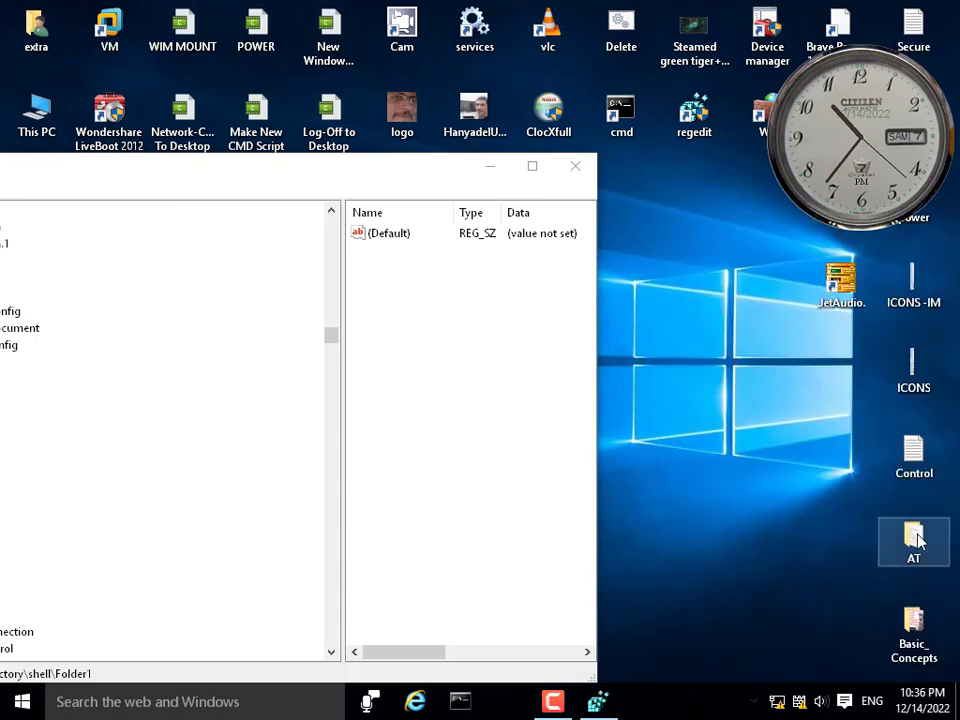
# - Add a string value named icon with the data cmd.exe to the Folder1 key
pyautogui.moveTo(407, 180); pyautogui.dragTo(587, 188)
pyautogui.rightClick(578, 320)
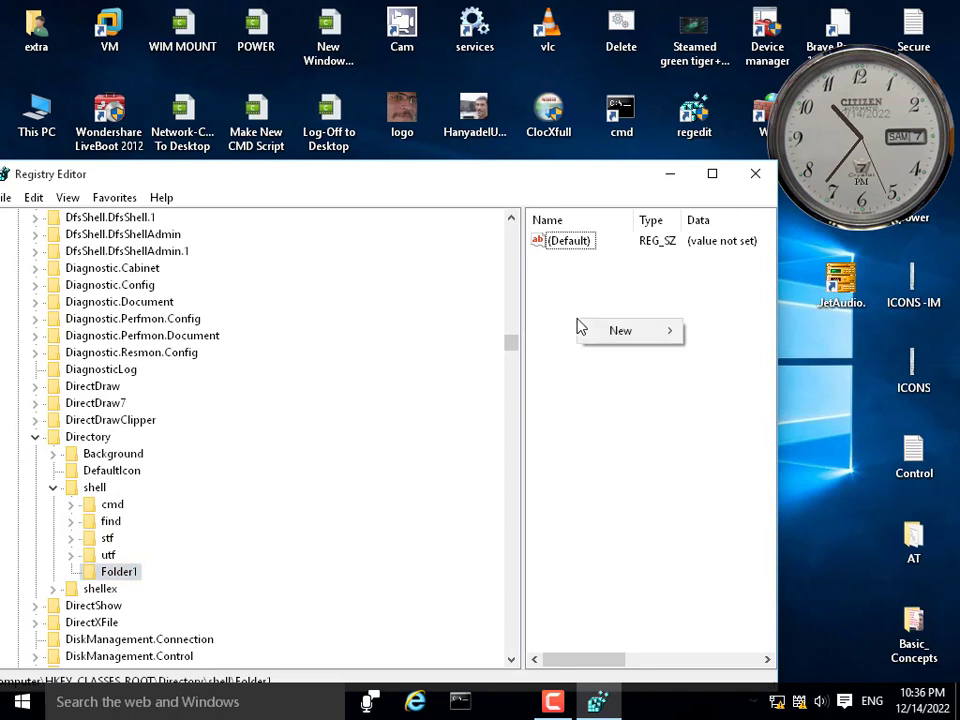
pyautogui.moveTo(616, 337)
pyautogui.click(739, 360)
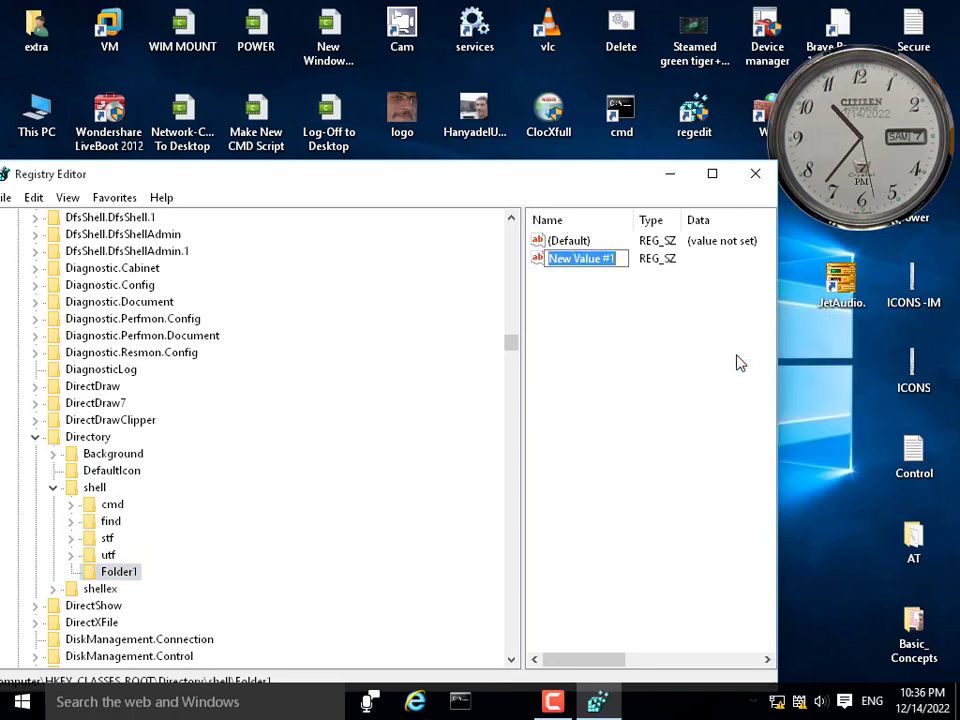
pyautogui.write('r')
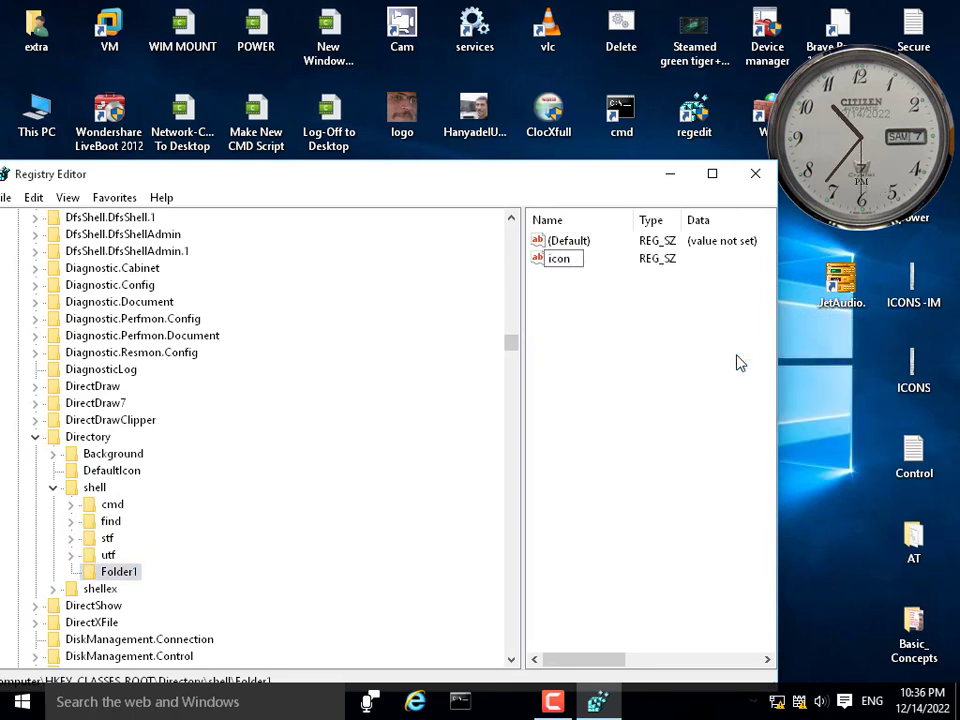
pyautogui.write('con')
pyautogui.press('Return')
pyautogui.press('Return')
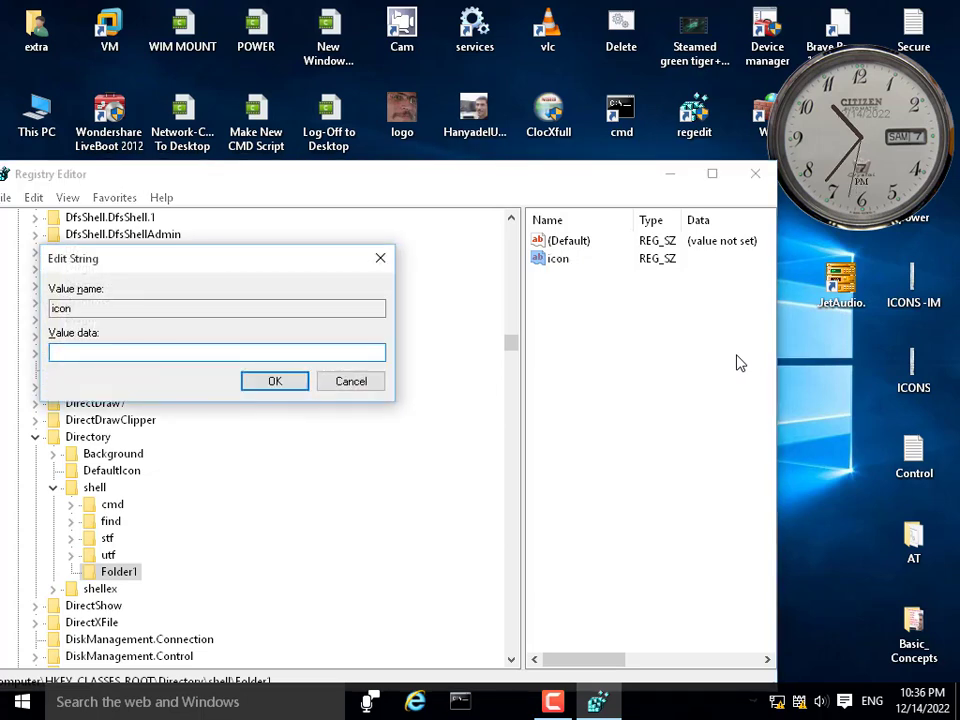
pyautogui.write('cmd.exe')
pyautogui.press('Return')
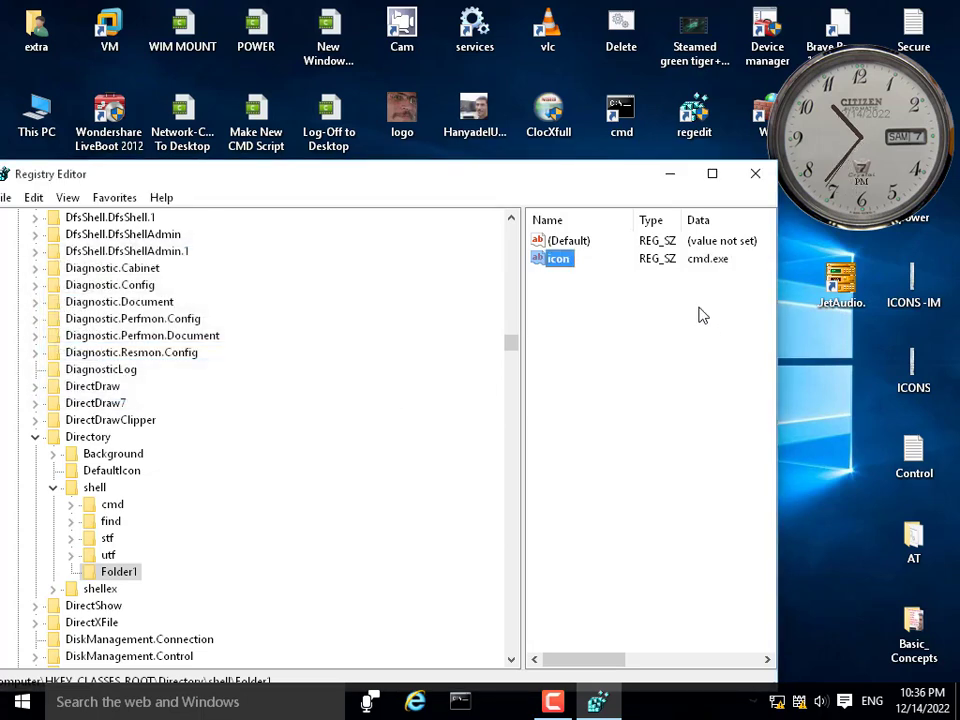
# - Check the Folder1 command and its icon in the AT folder's context menu against the Folder1 registry key
pyautogui.rightClick(916, 540)
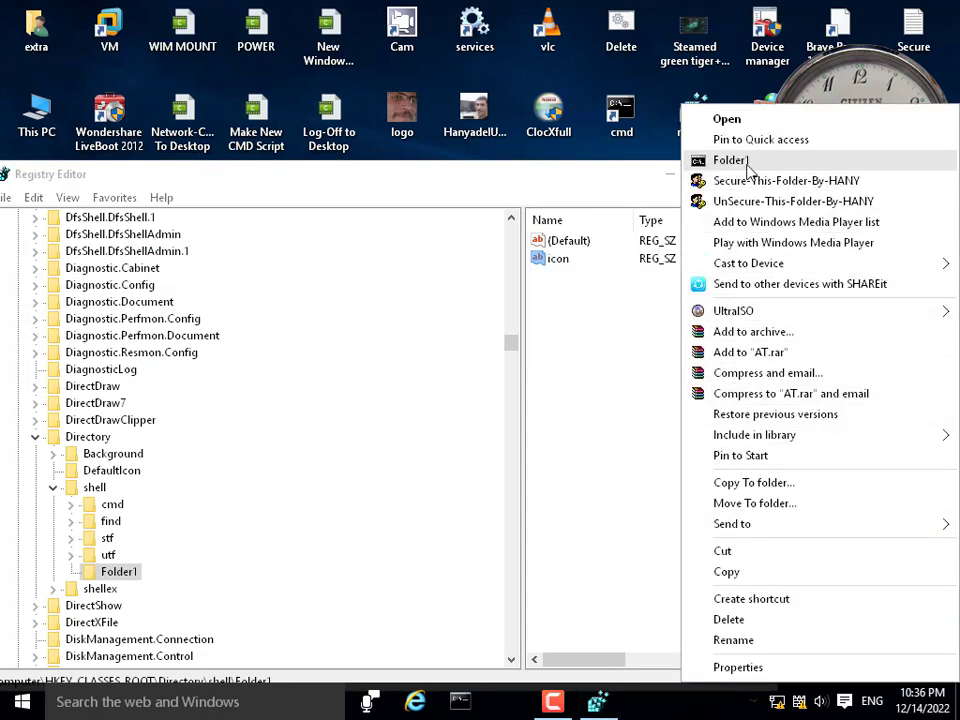
pyautogui.click(574, 410)
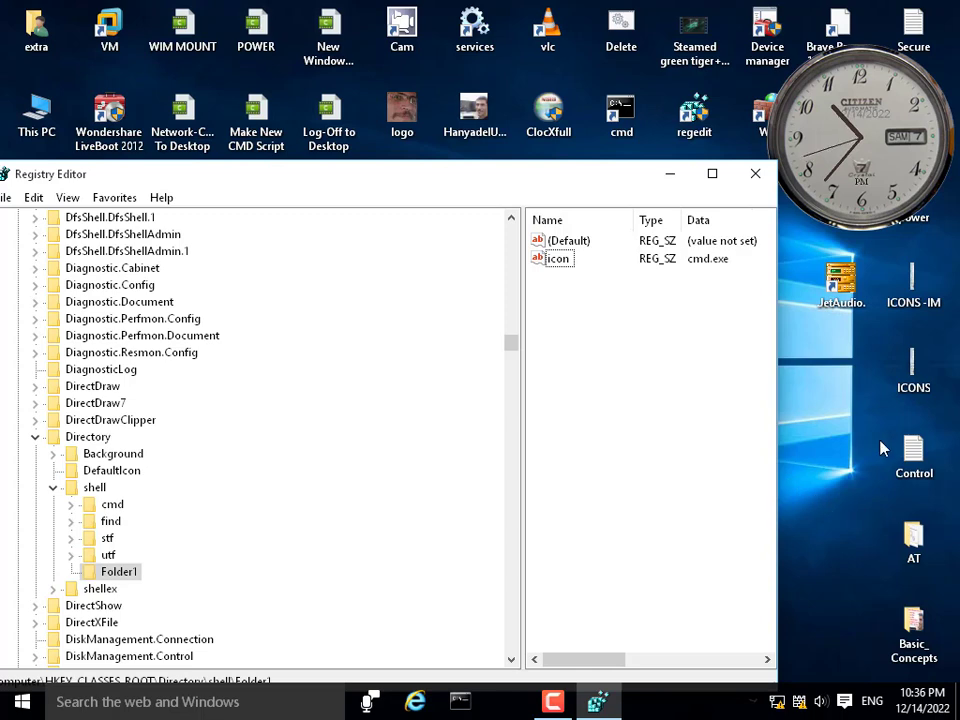
pyautogui.rightClick(915, 538)
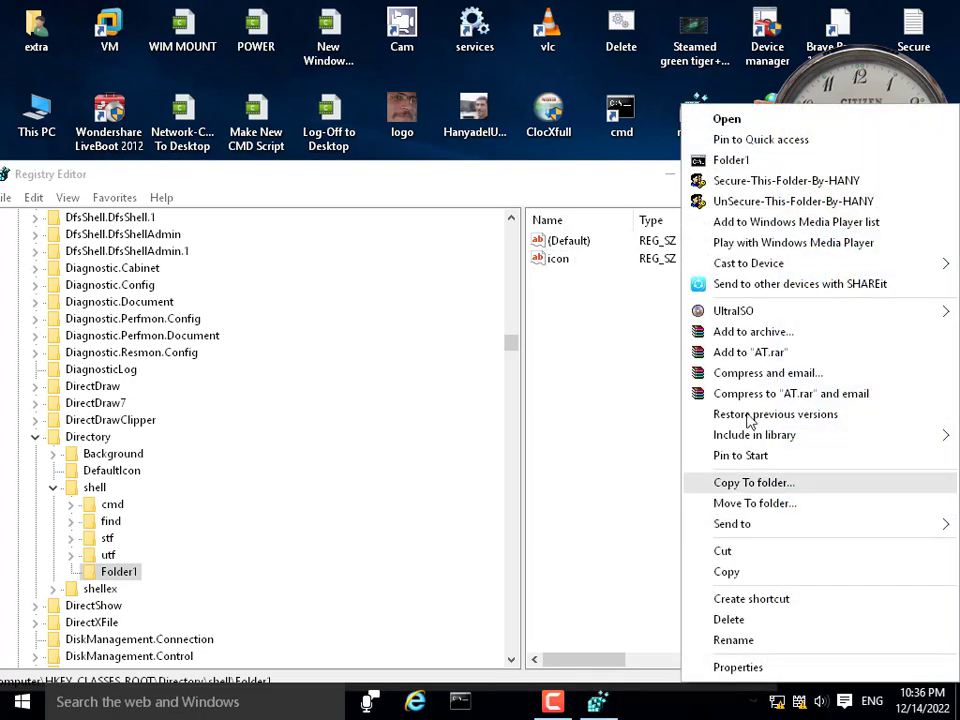
pyautogui.click(148, 562)
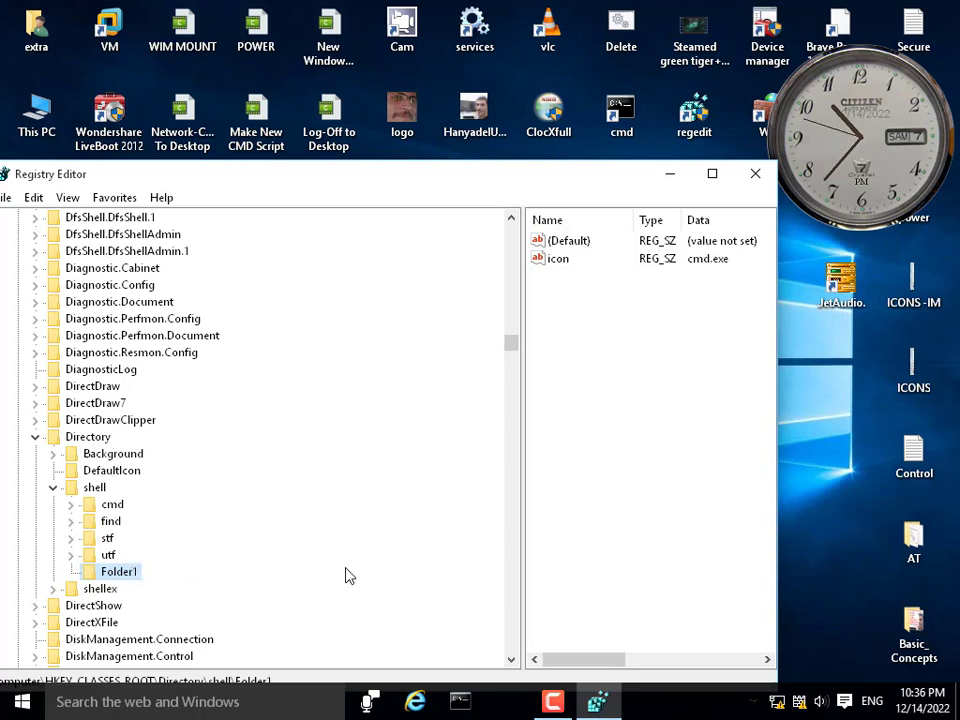
pyautogui.rightClick(913, 542)
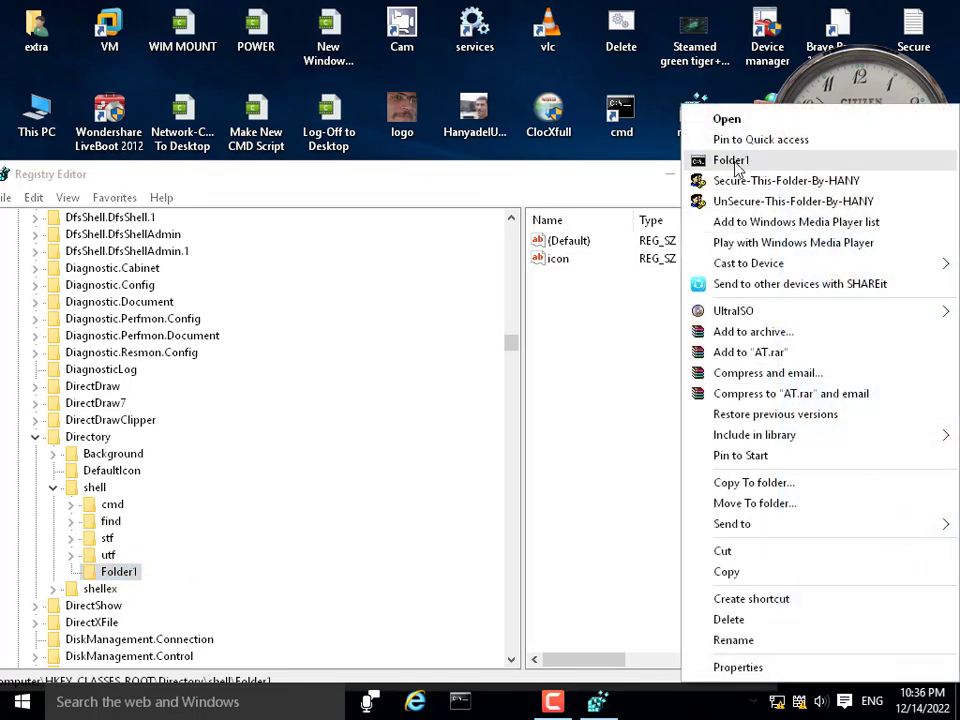
pyautogui.click(121, 577)
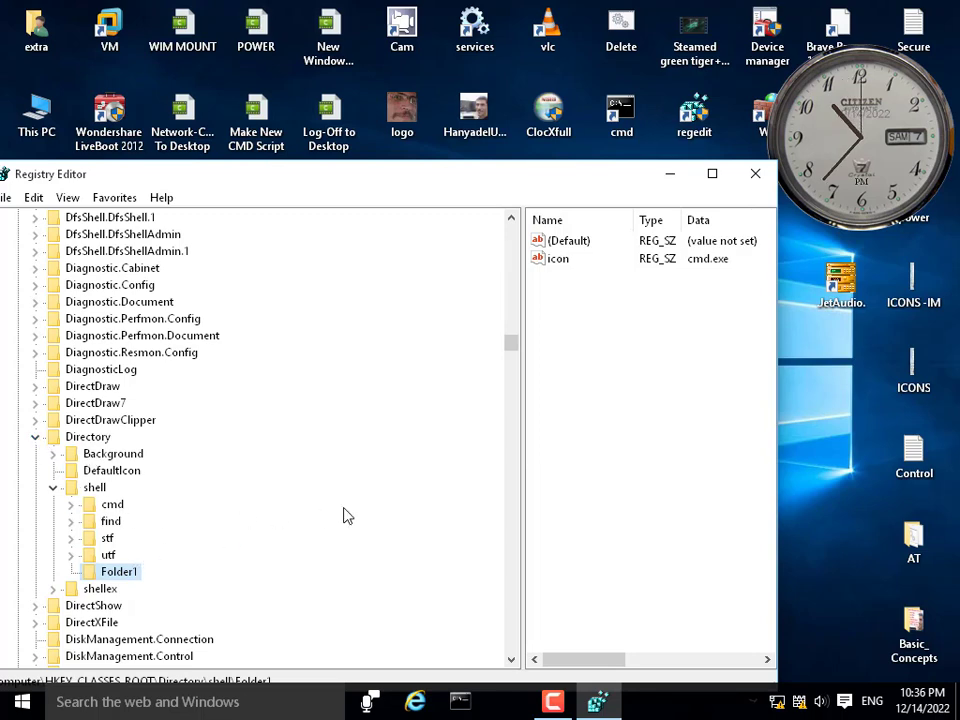
pyautogui.rightClick(914, 548)
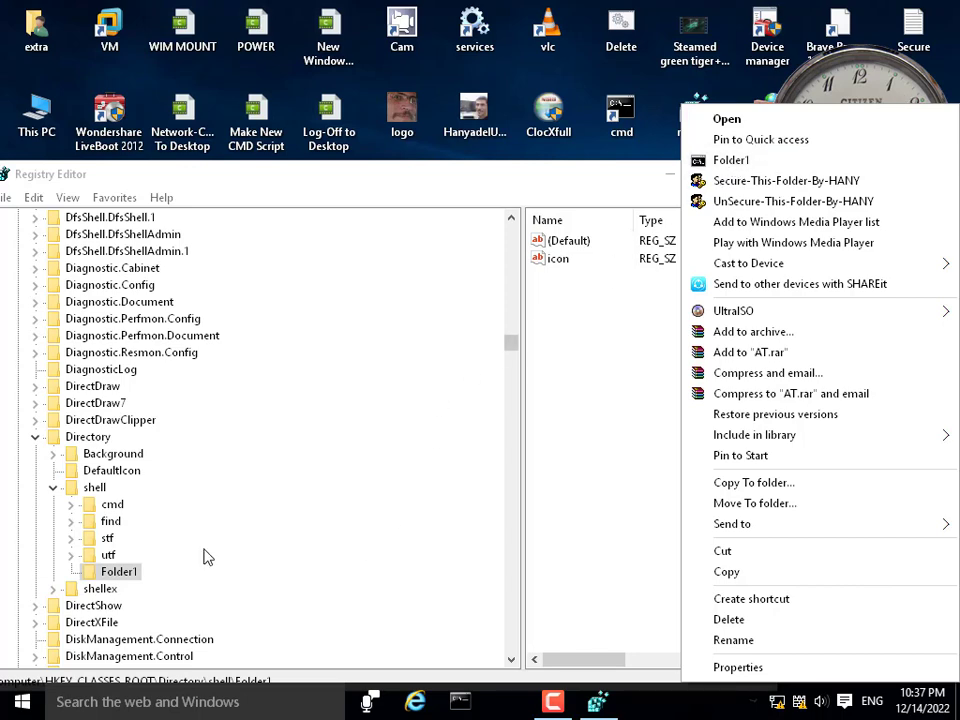
# - Create a second key named Folder2 under HKEY_CLASSES_ROOT\Directory\shell
pyautogui.click(93, 490)
pyautogui.rightClick(95, 490)
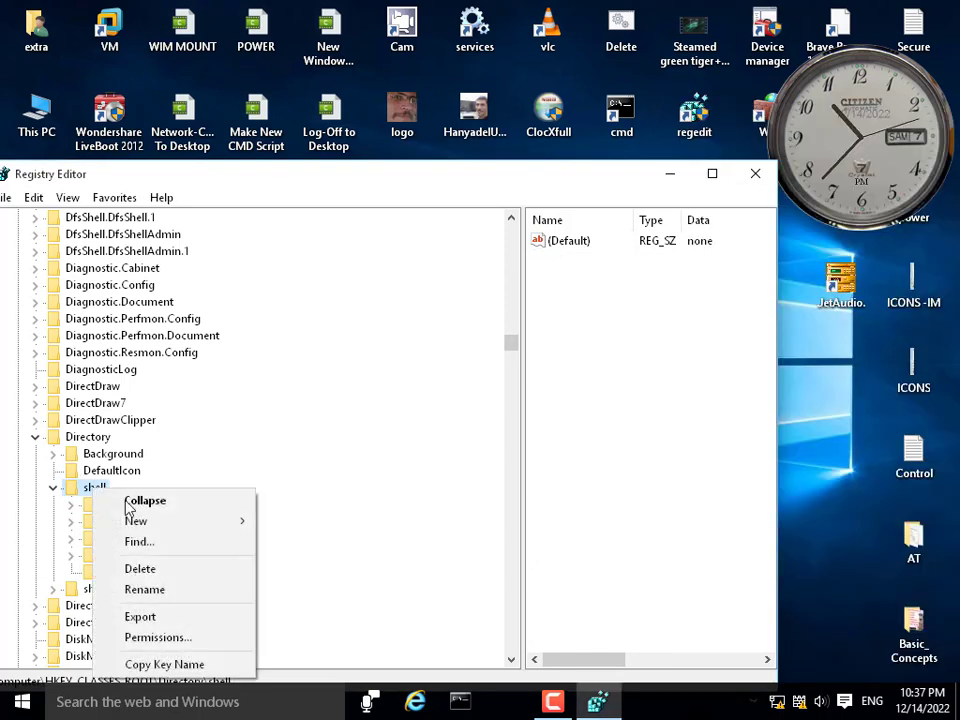
pyautogui.moveTo(203, 521)
pyautogui.click(291, 522)
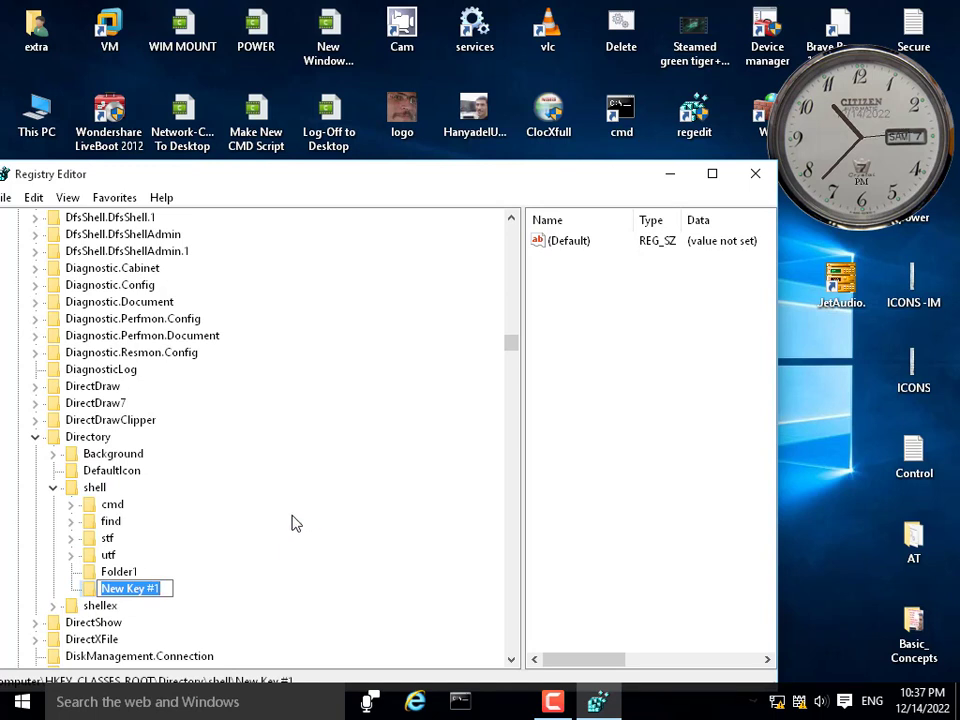
pyautogui.write('Fold')
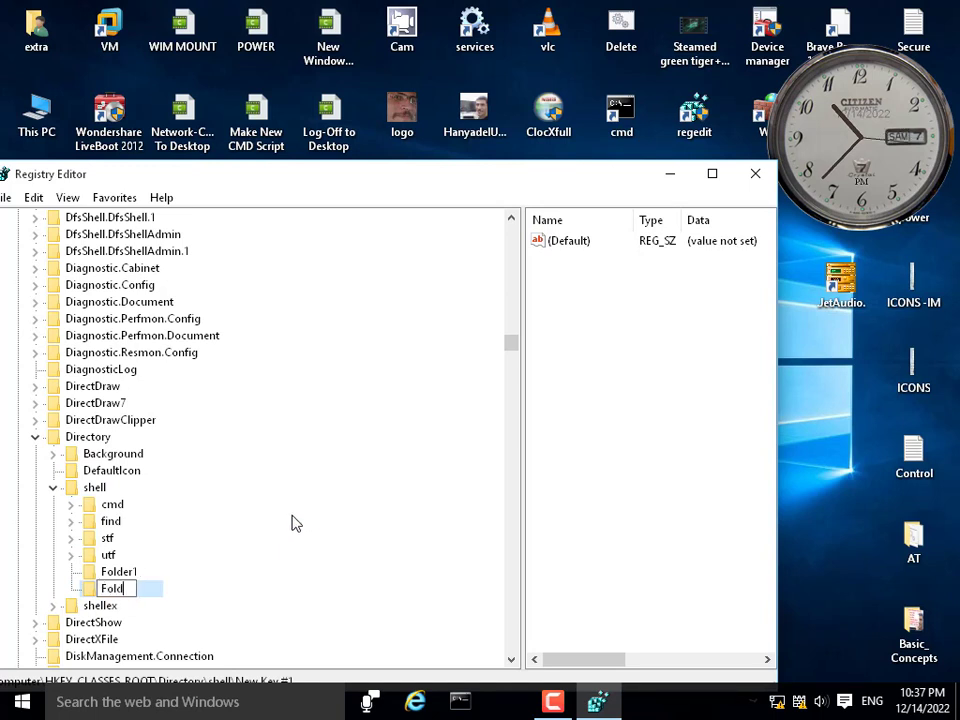
pyautogui.write('er2')
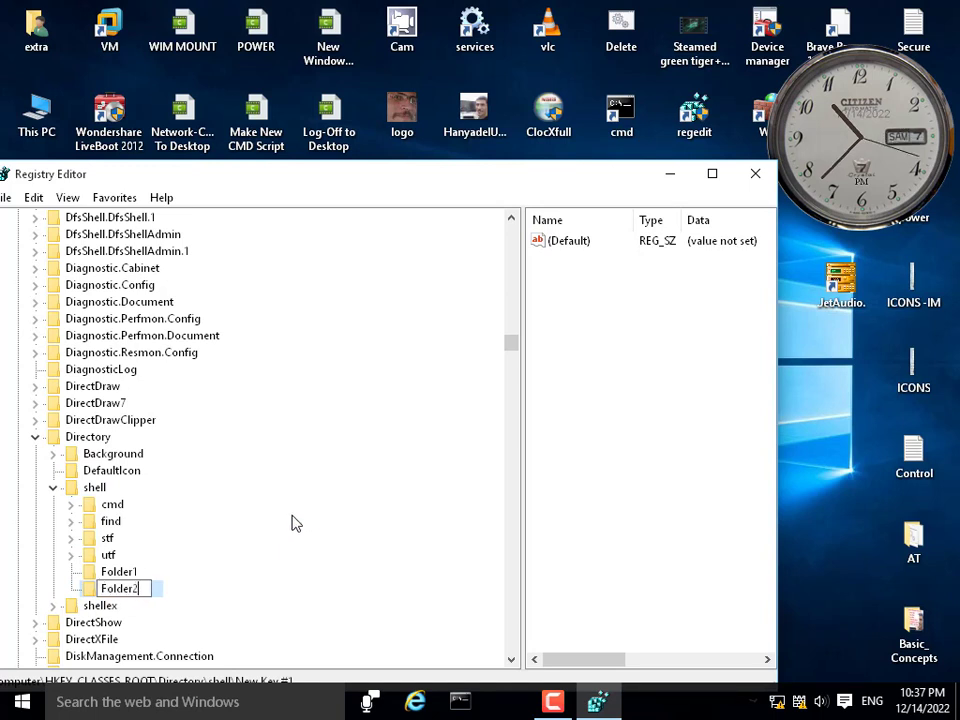
pyautogui.click(554, 284)
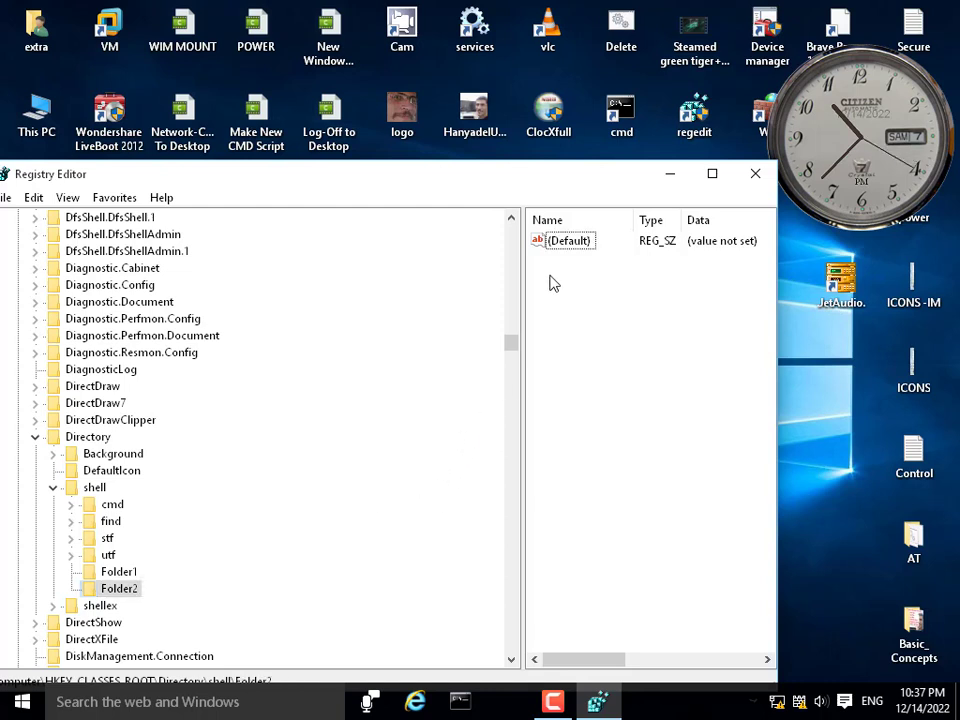
# - Add a string value named icon with the data cmd.exe to the Folder2 key
pyautogui.rightClick(554, 276)
pyautogui.moveTo(649, 298)
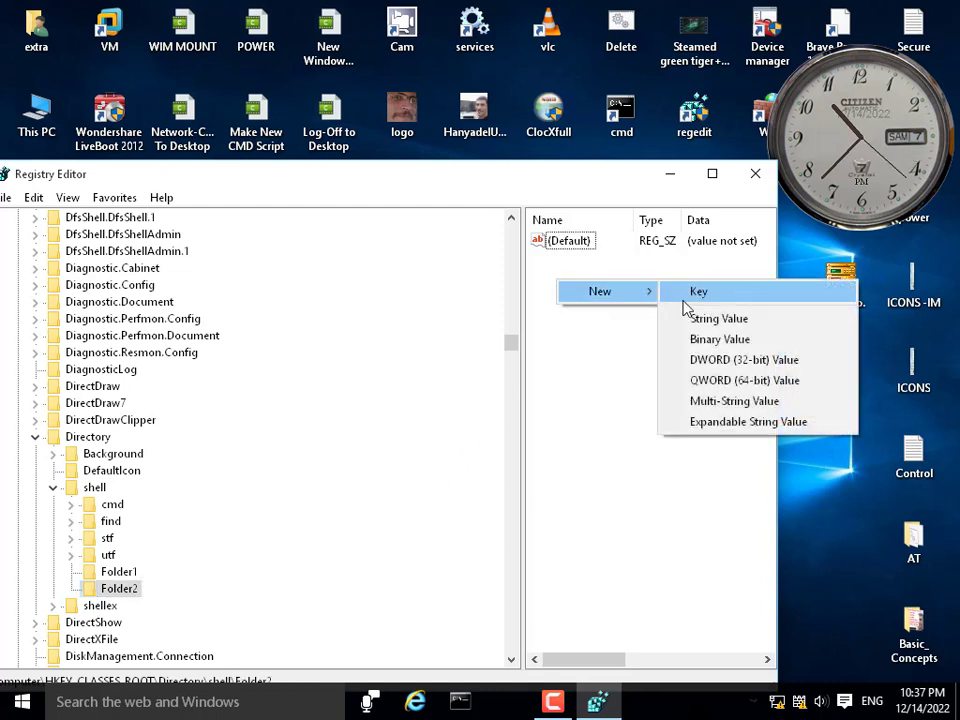
pyautogui.click(697, 318)
pyautogui.write('ico')
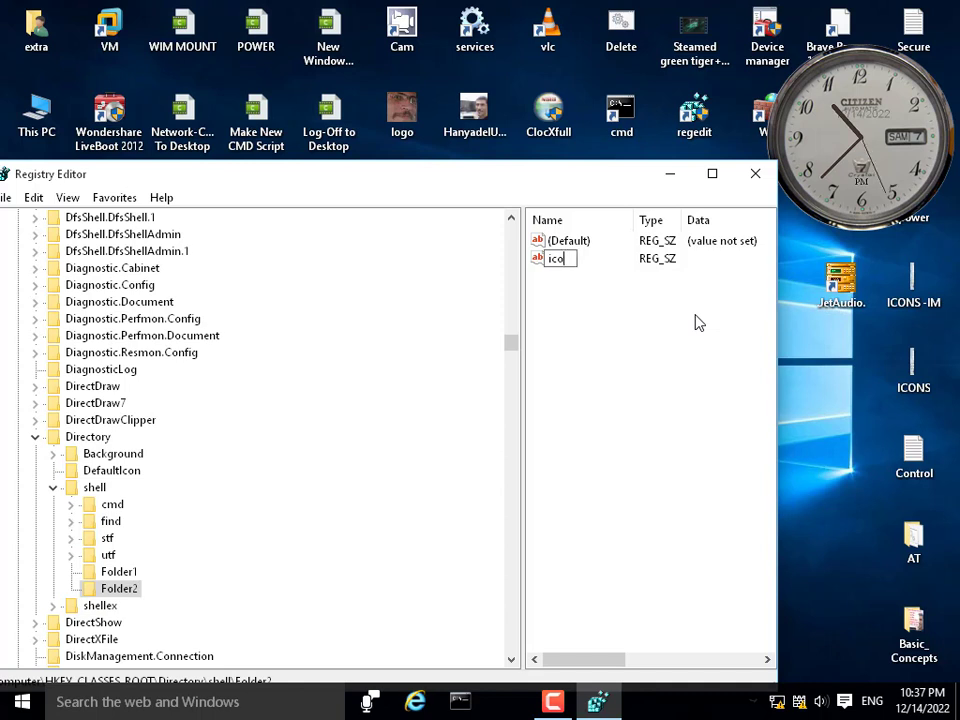
pyautogui.write('n')
pyautogui.press('Return')
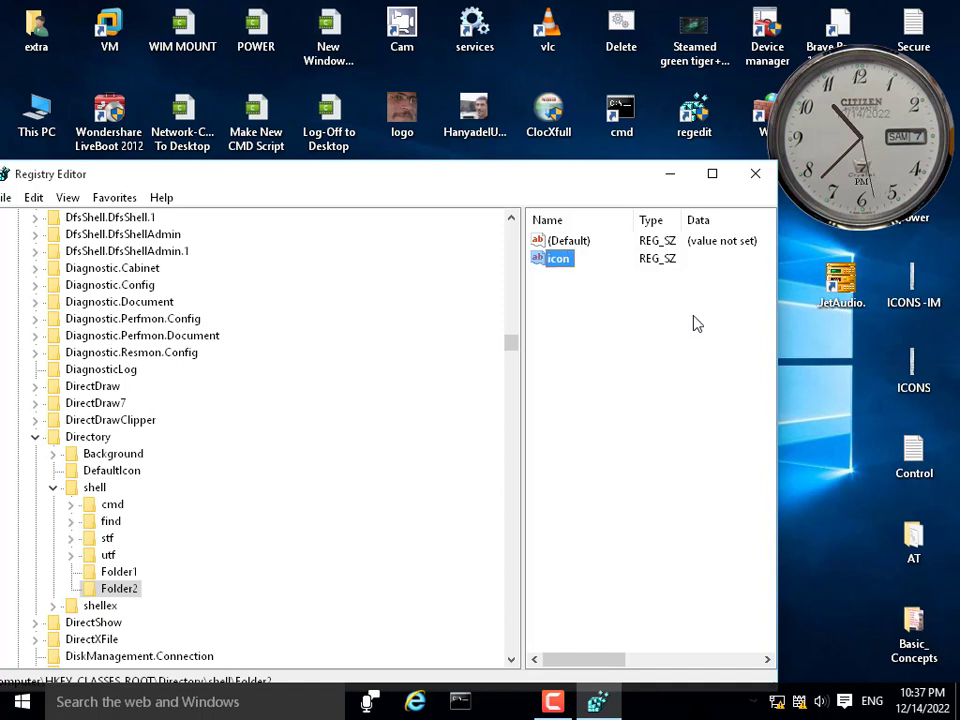
pyautogui.press('Return')
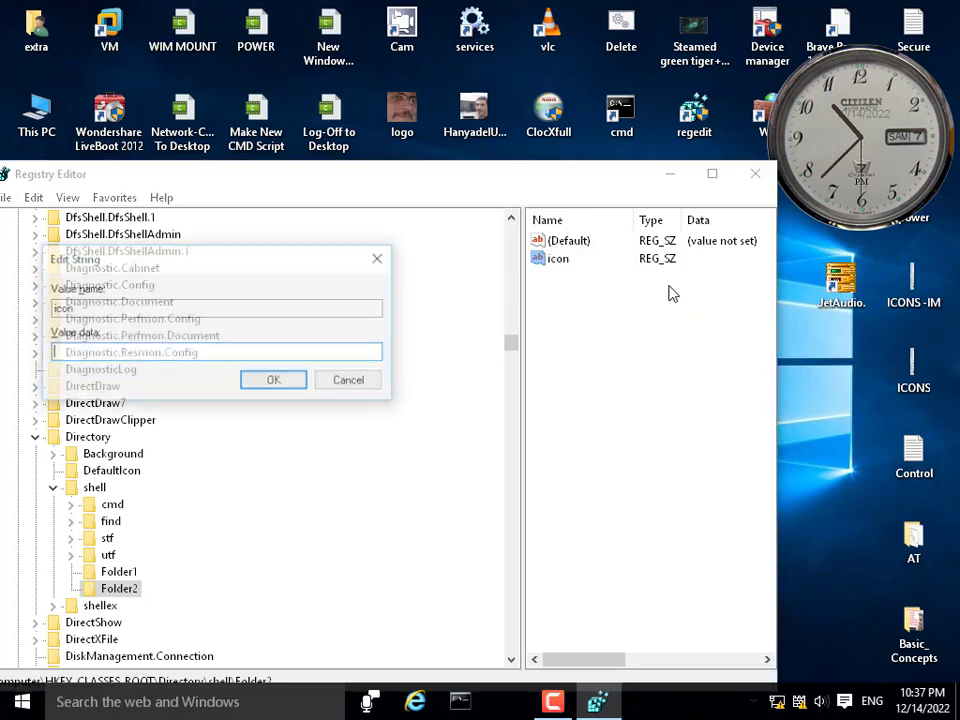
pyautogui.write('cmd.exe')
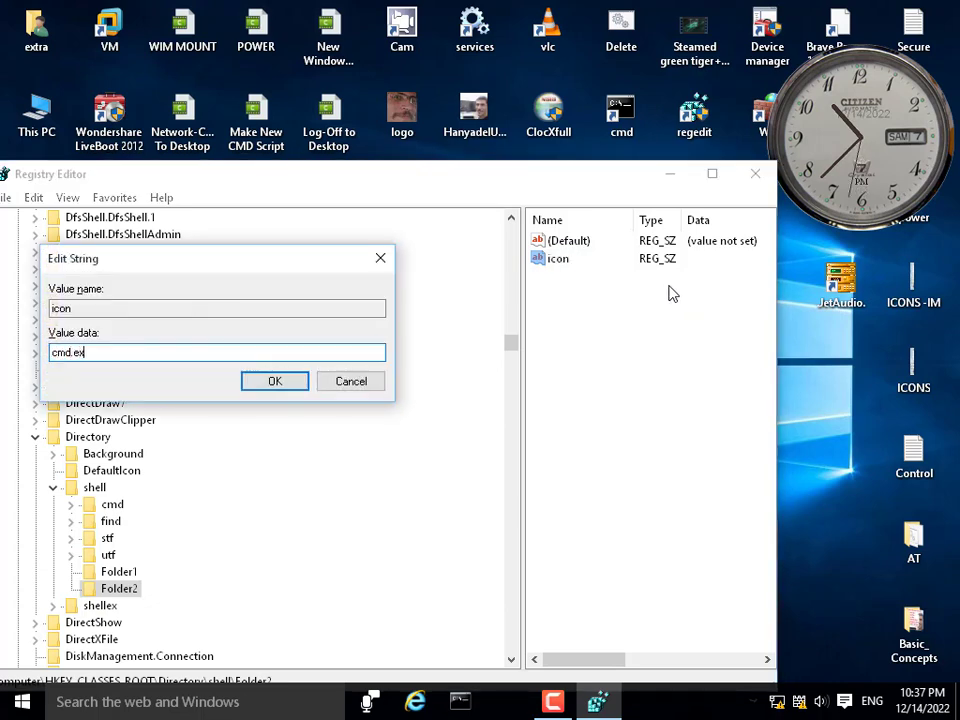
pyautogui.press('Return')
# - Compare the custom commands in the context menus of the AT folder, the Control file and the desktop background
pyautogui.rightClick(912, 538)
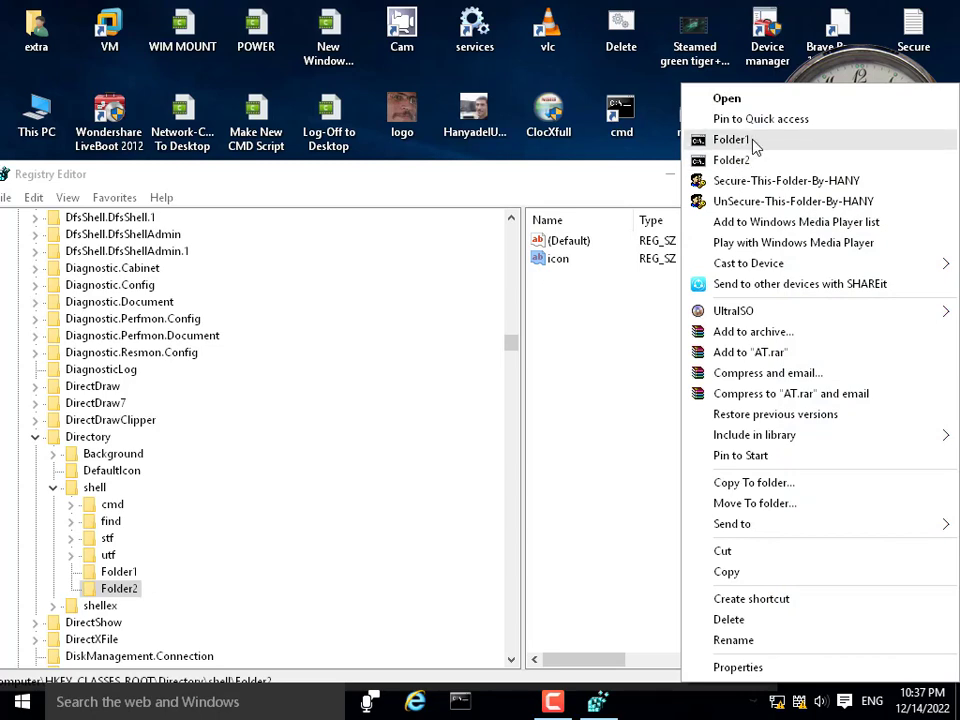
pyautogui.click(615, 183)
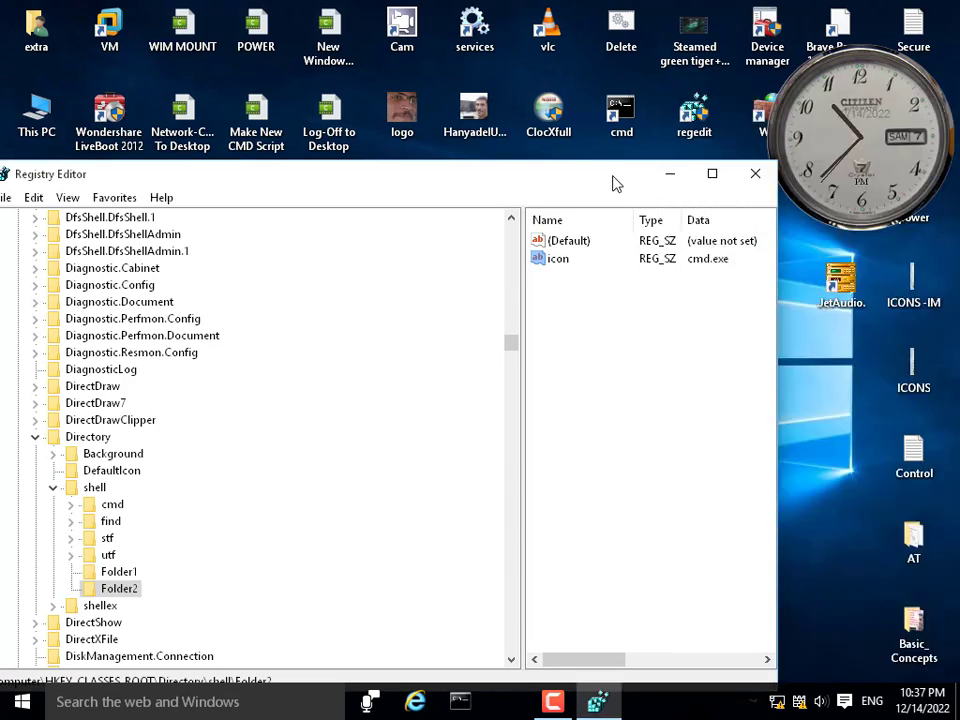
pyautogui.rightClick(915, 455)
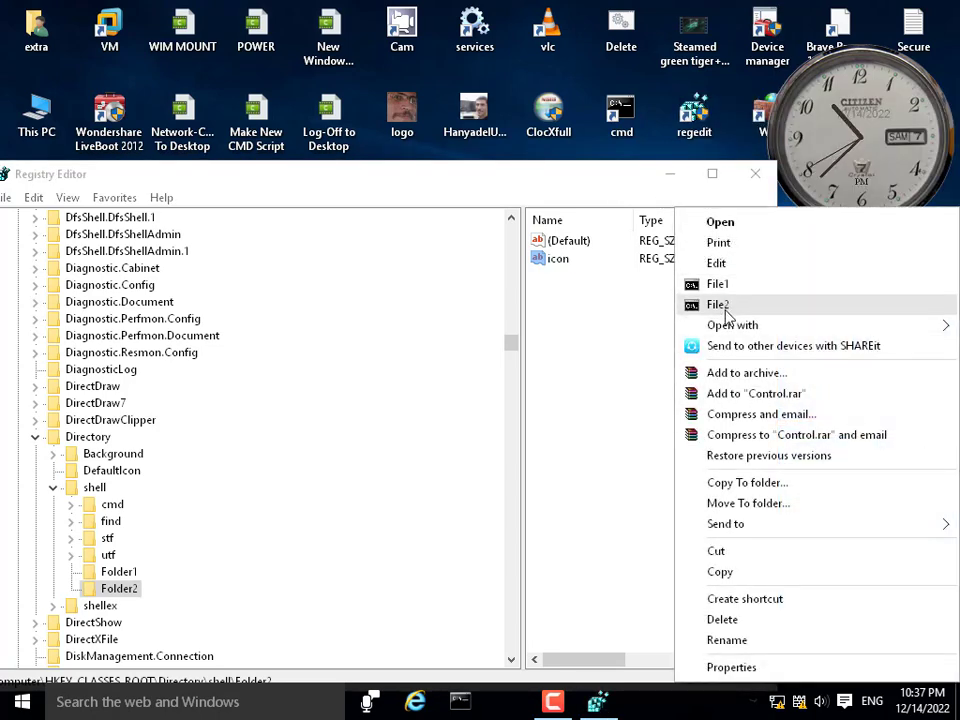
pyautogui.click(725, 308)
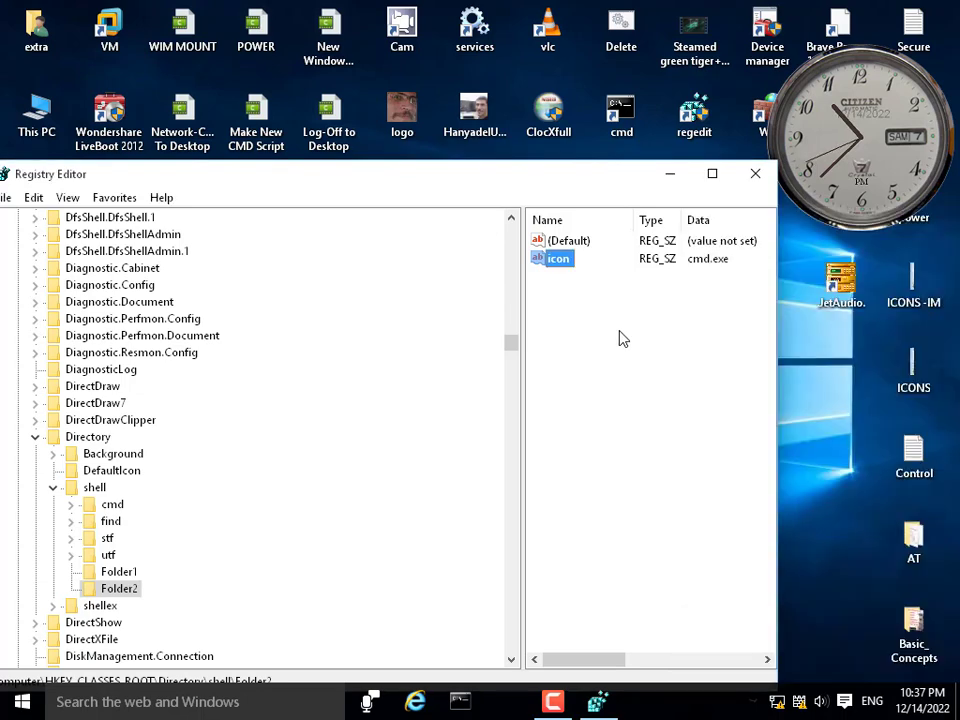
pyautogui.rightClick(912, 459)
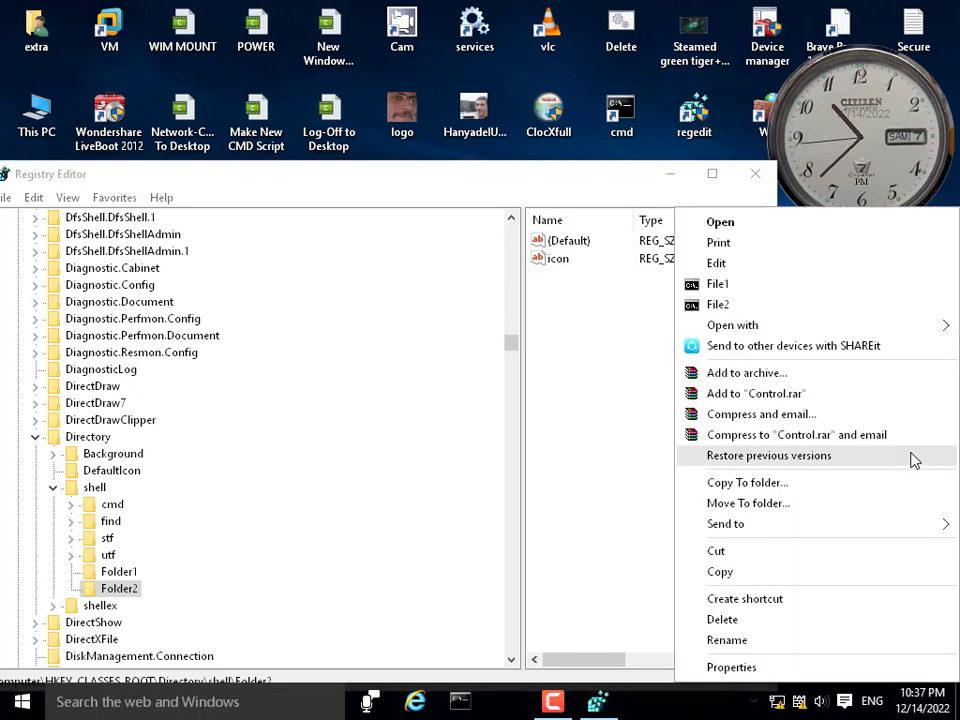
pyautogui.click(742, 152)
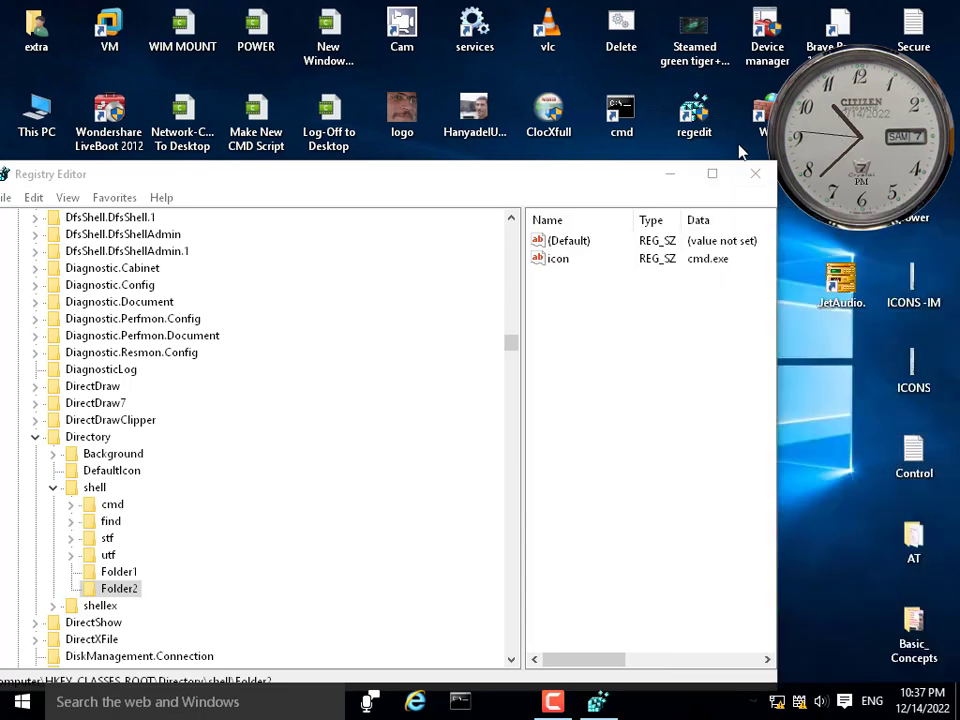
pyautogui.rightClick(811, 413)
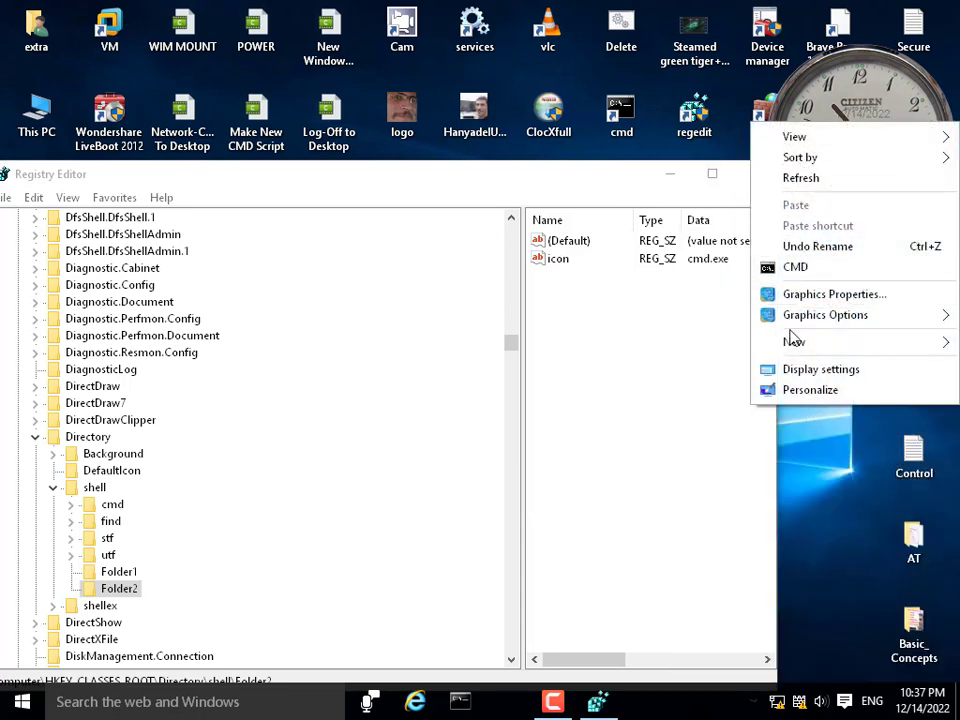
pyautogui.click(822, 467)
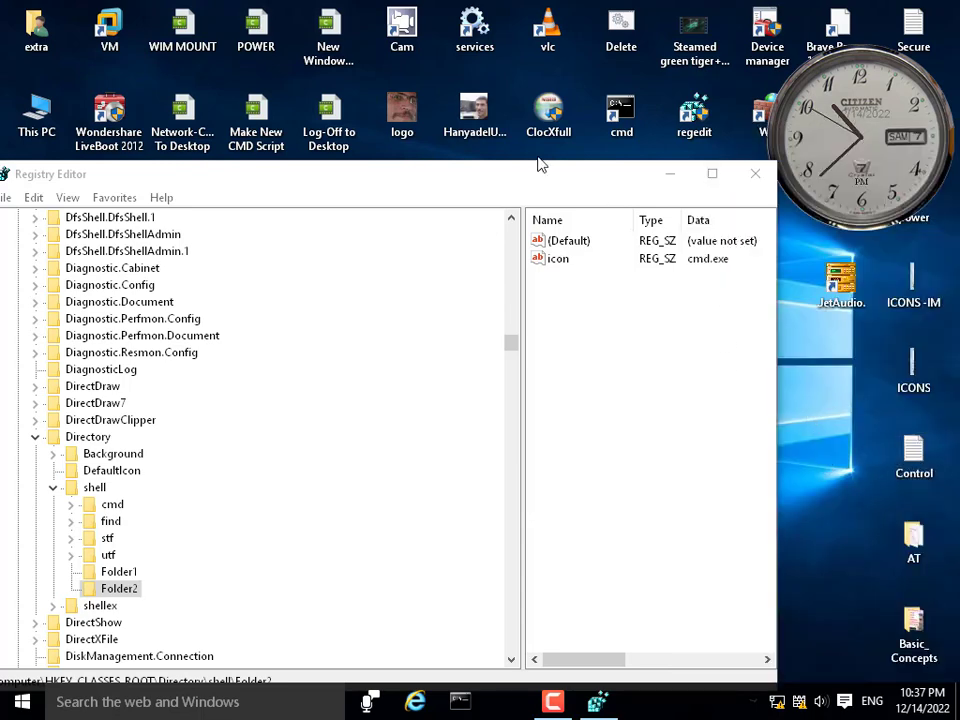
# - Check which custom commands the context menus of the ClocXfull shortcut, the Control file and the AT folder offer
pyautogui.rightClick(547, 118)
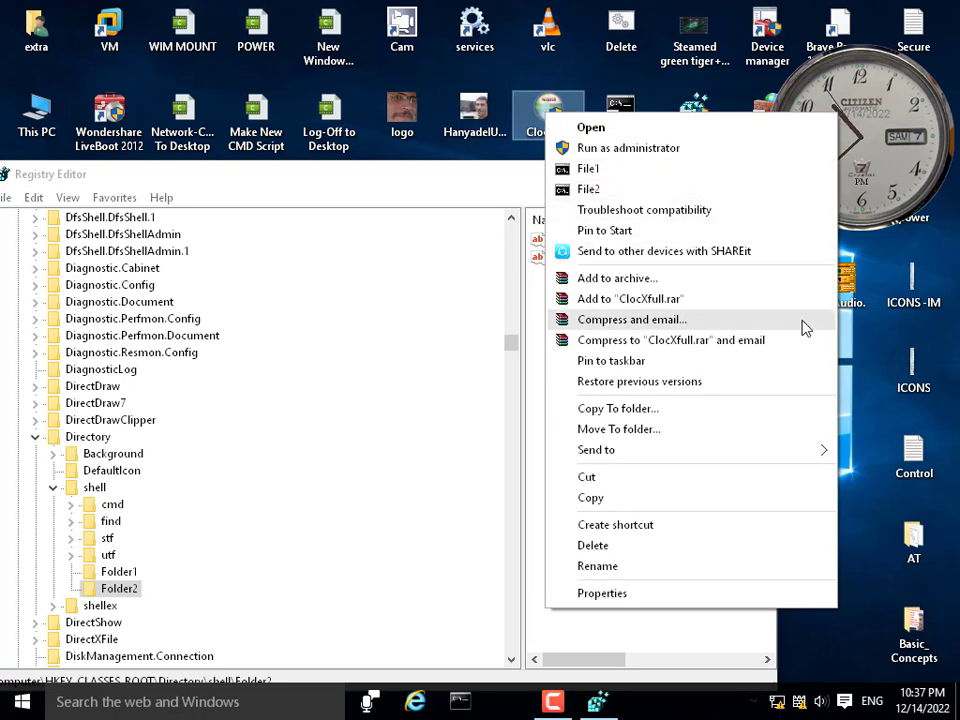
pyautogui.click(882, 459)
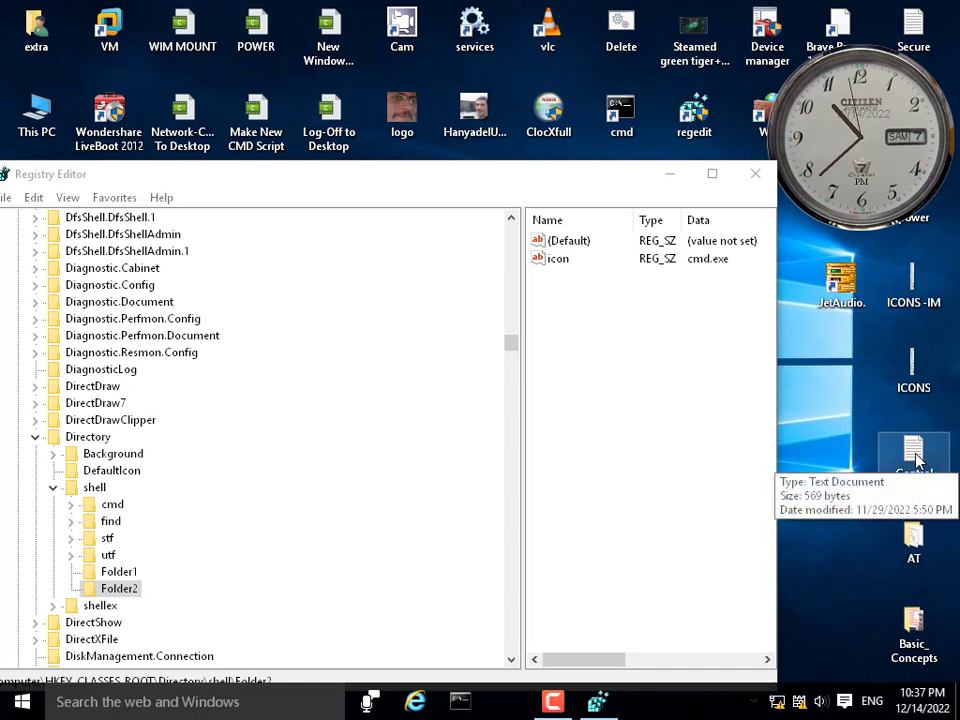
pyautogui.click(916, 459)
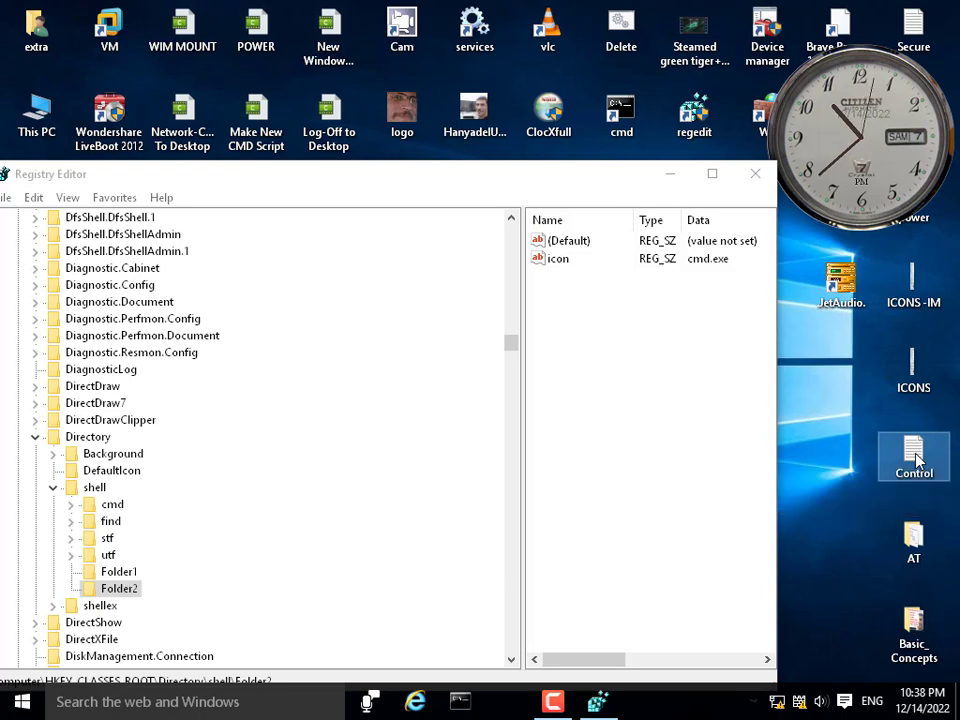
pyautogui.rightClick(916, 459)
pyautogui.press('Escape')
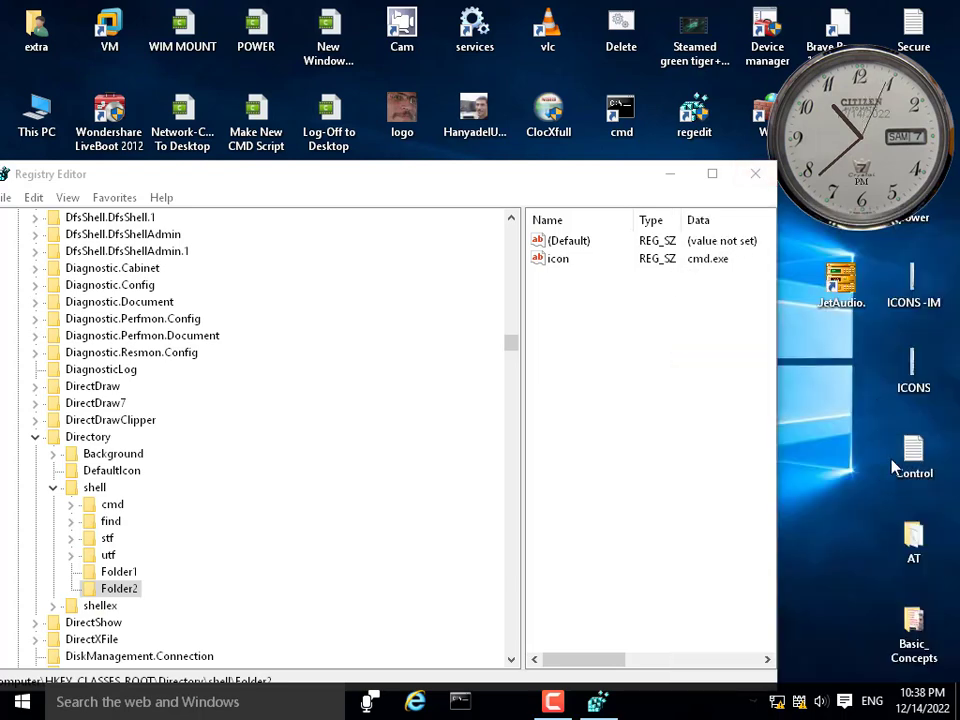
pyautogui.rightClick(915, 535)
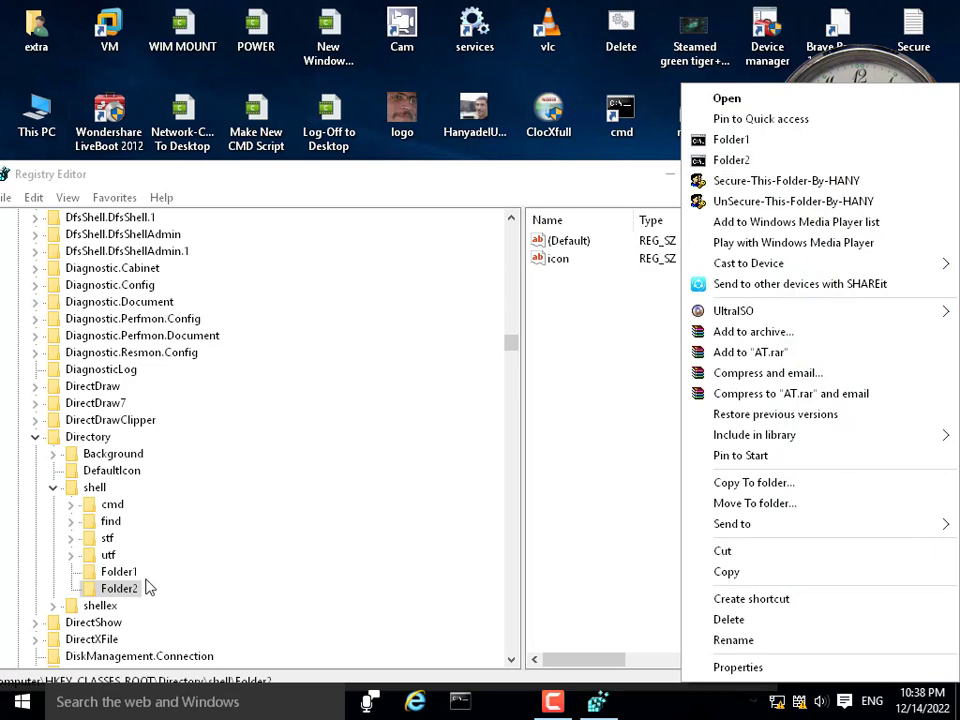
# - Compare the AT folder's context menu with the Folder1 and Folder2 keys under HKEY_CLASSES_ROOT\Directory\shell
pyautogui.click(349, 528)
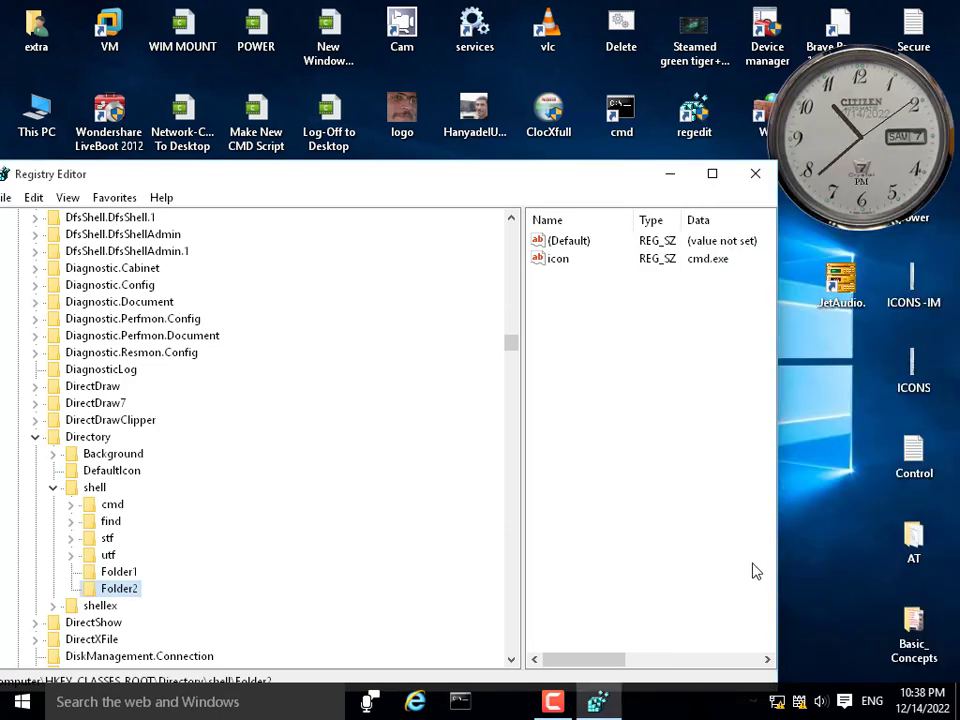
pyautogui.rightClick(902, 547)
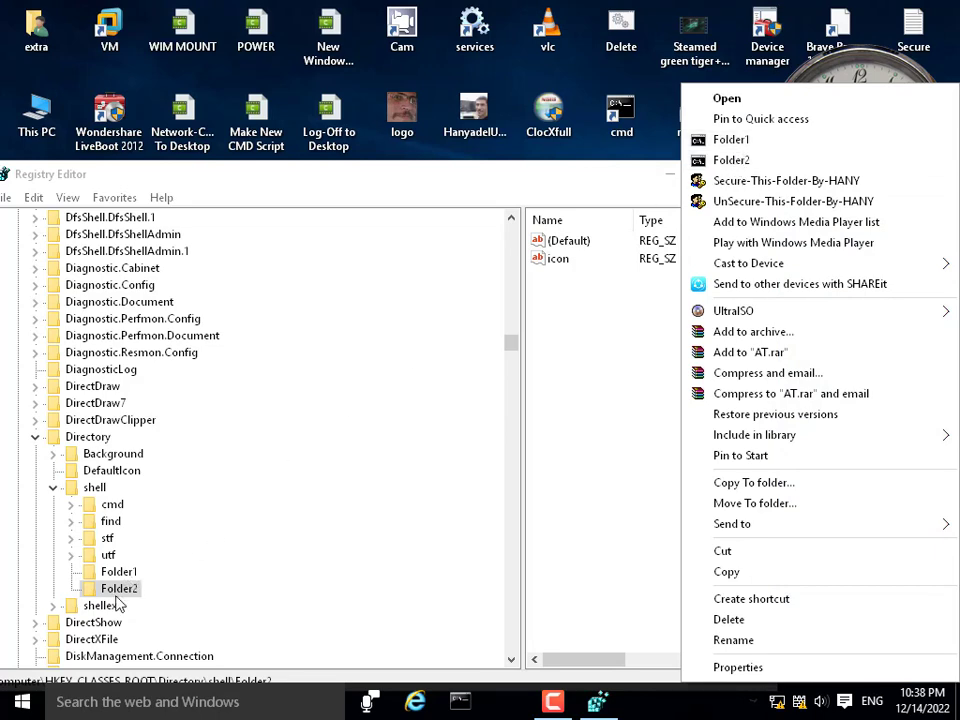
pyautogui.click(98, 438)
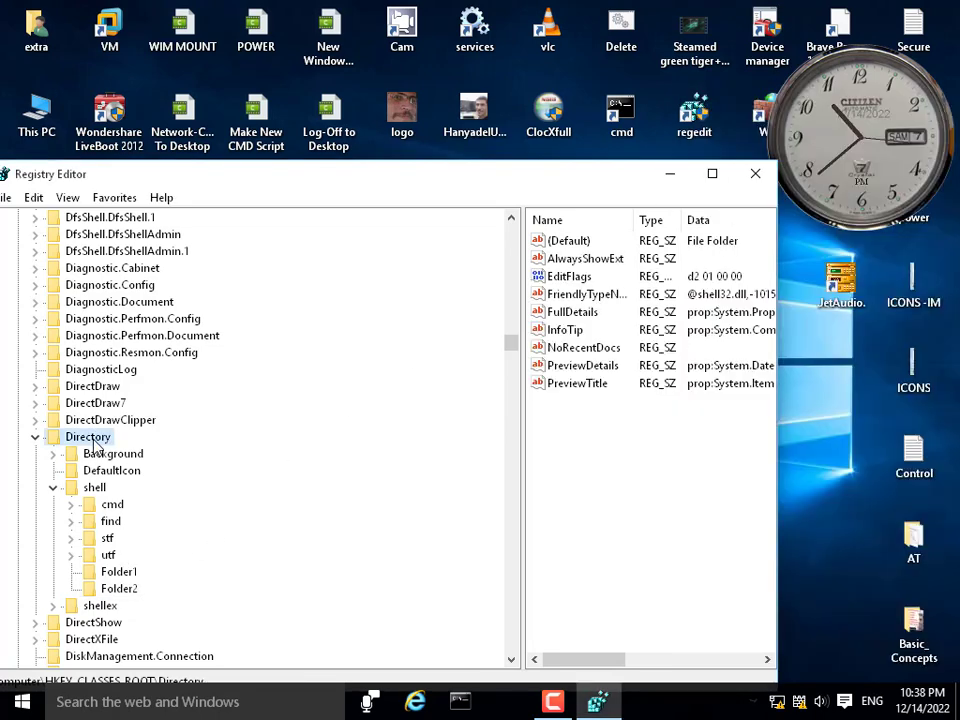
pyautogui.click(95, 489)
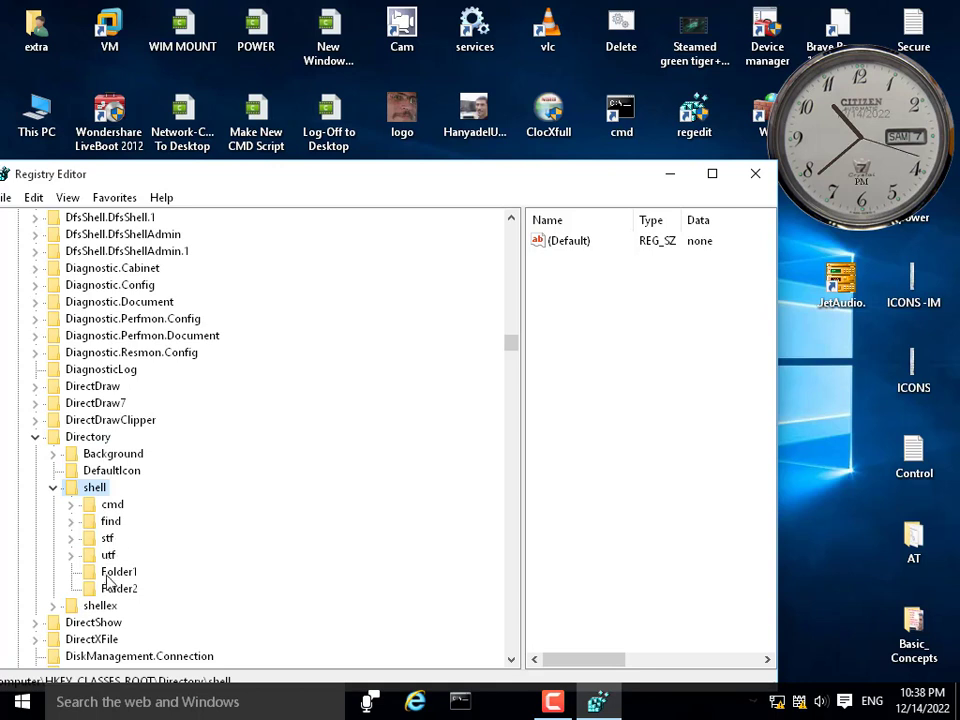
pyautogui.click(113, 575)
pyautogui.click(76, 440)
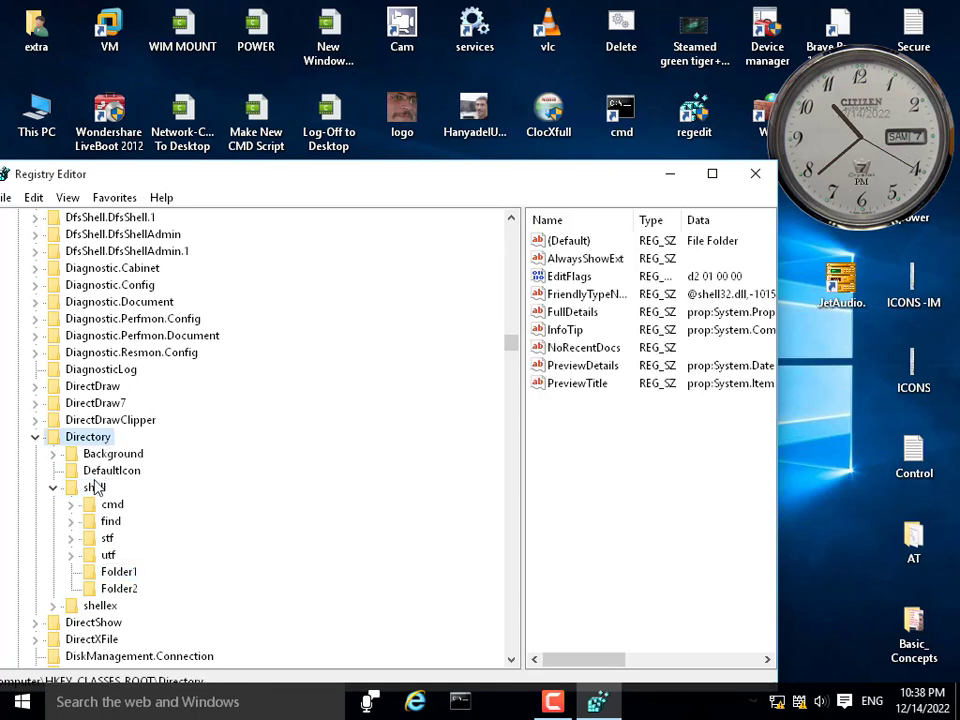
pyautogui.click(90, 488)
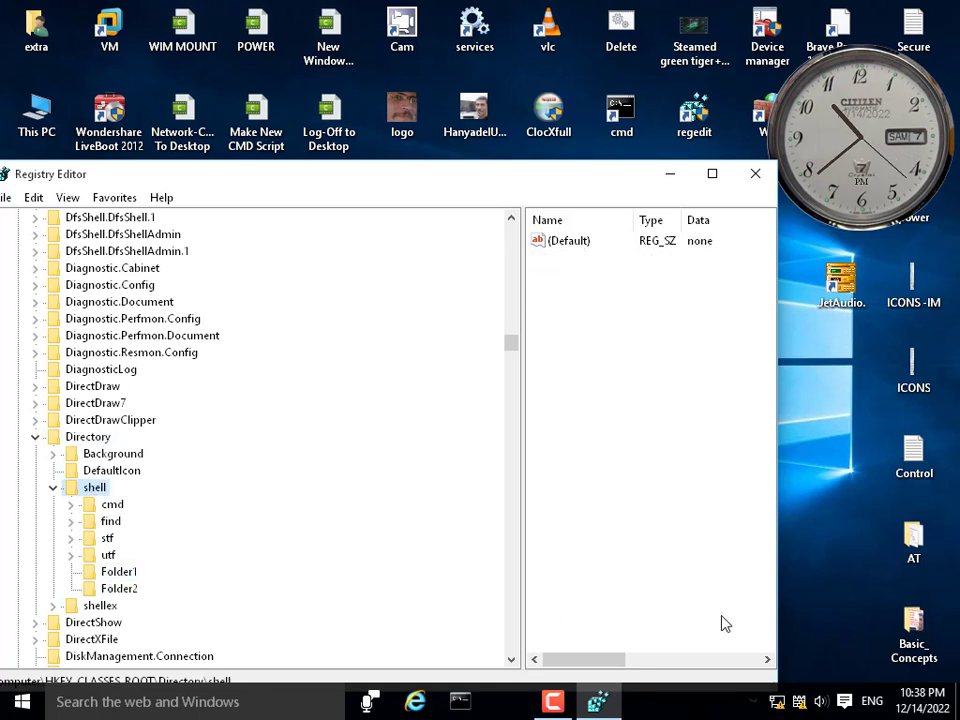
pyautogui.rightClick(914, 540)
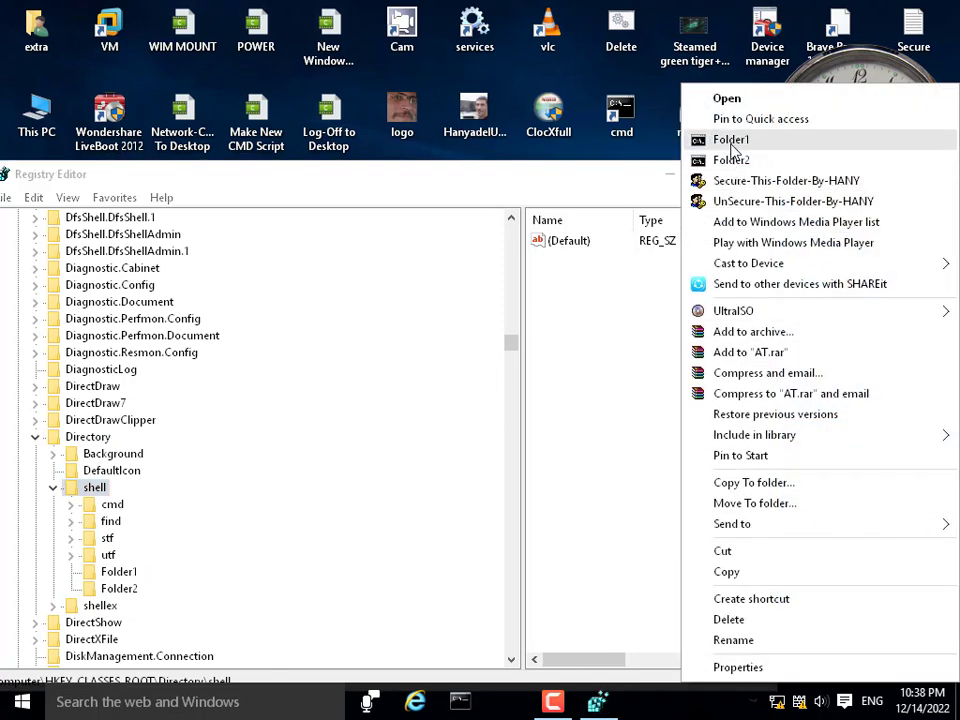
pyautogui.click(553, 380)
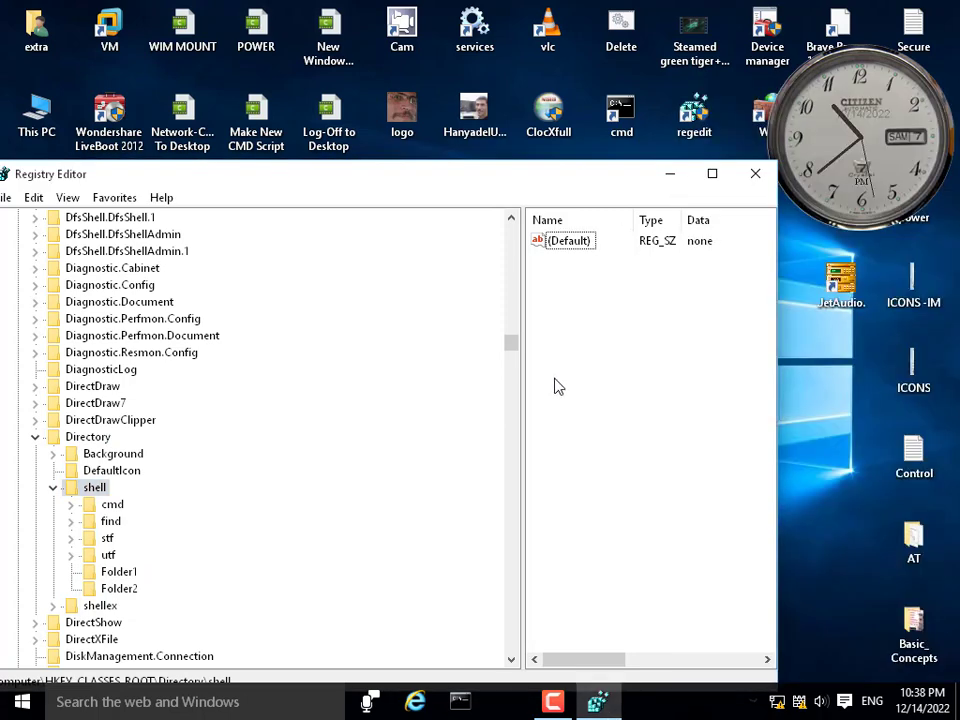
# - Collapse the Directory key and expand the shell subkey of HKEY_CLASSES_ROOT\Folder
pyautogui.click(81, 440)
pyautogui.click(36, 441)
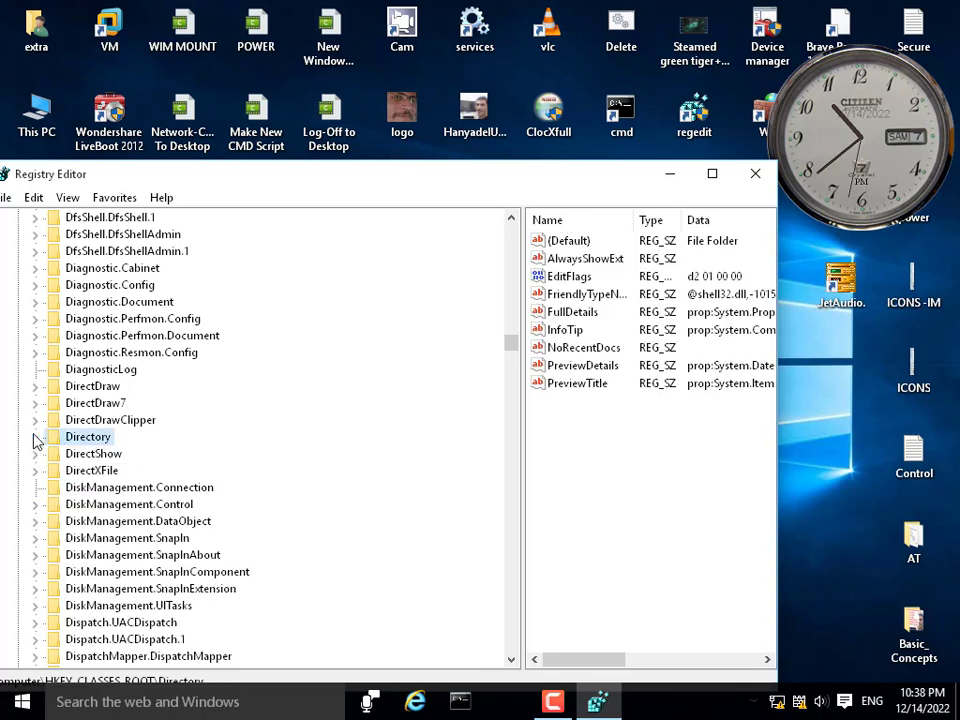
pyautogui.scroll(-1, 138, 470)
pyautogui.scroll(6, 138, 468)
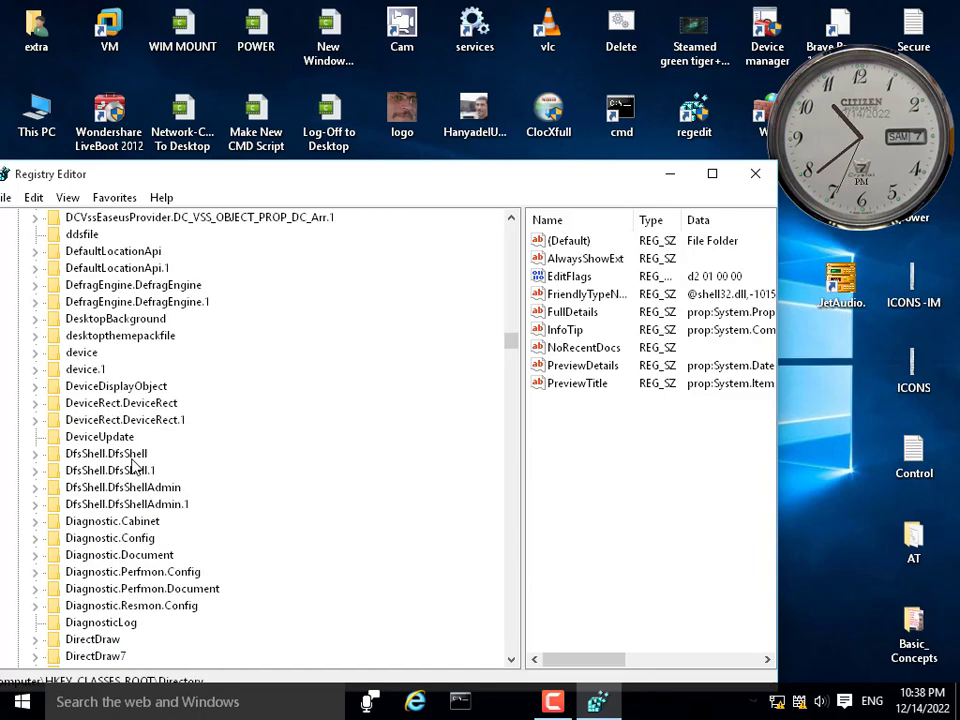
pyautogui.scroll(-20, 115, 455)
pyautogui.scroll(-20, 115, 452)
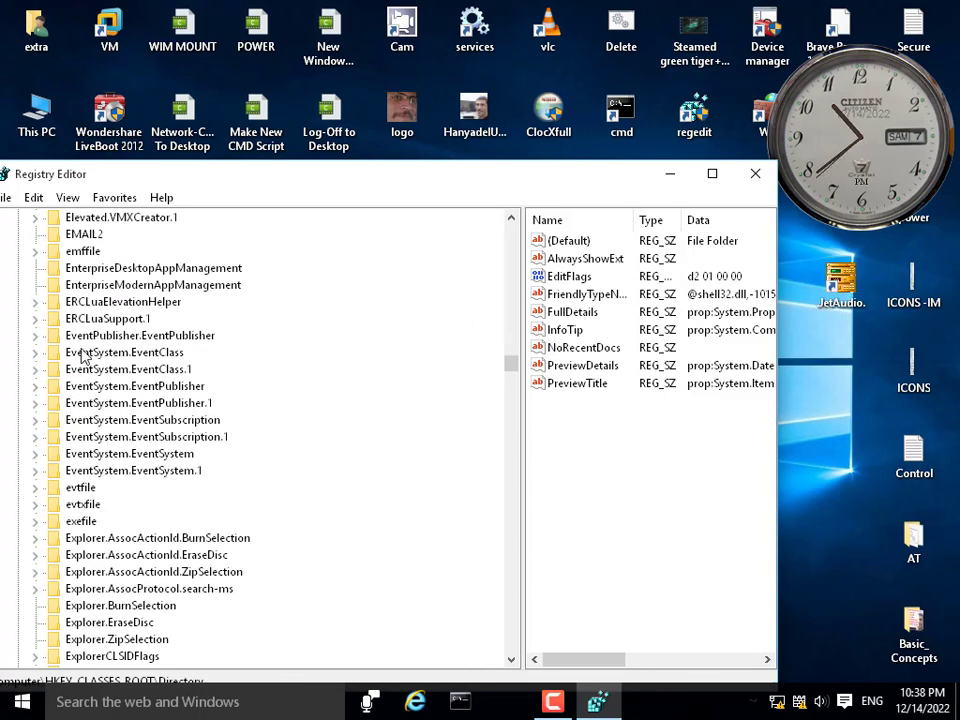
pyautogui.scroll(3, 68, 349)
pyautogui.scroll(-10, 70, 420)
pyautogui.scroll(-9, 95, 495)
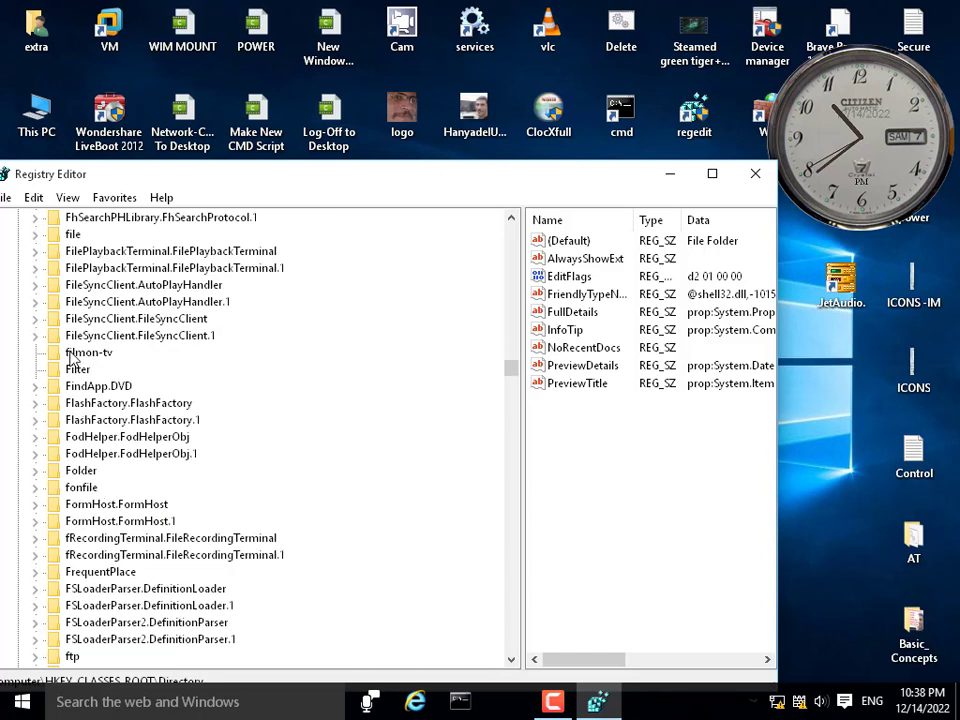
pyautogui.click(84, 472)
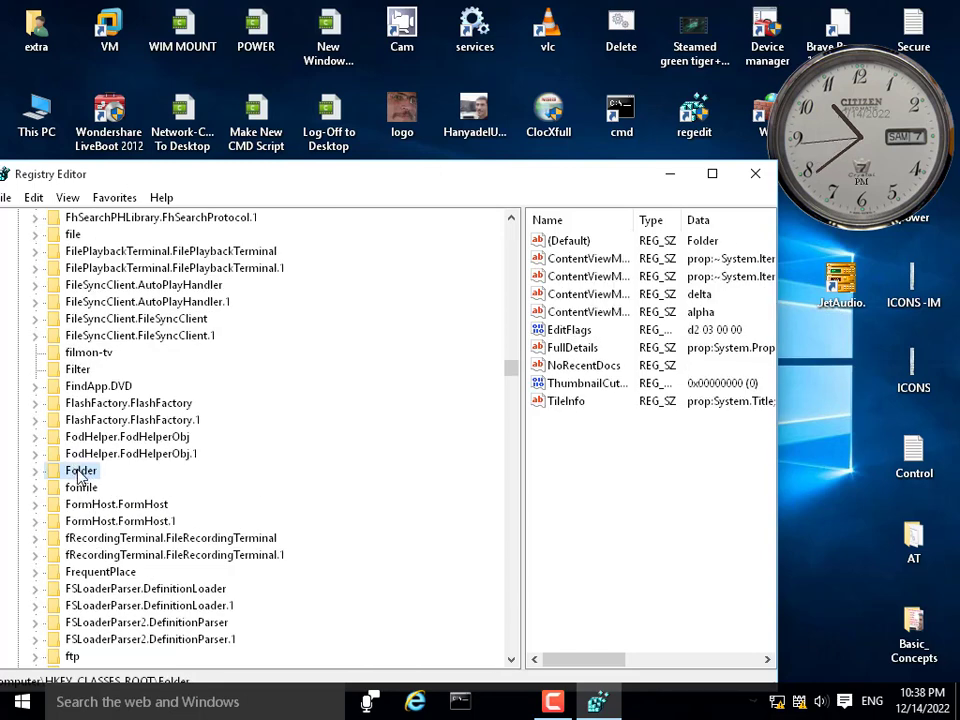
pyautogui.doubleClick(84, 474)
pyautogui.doubleClick(95, 504)
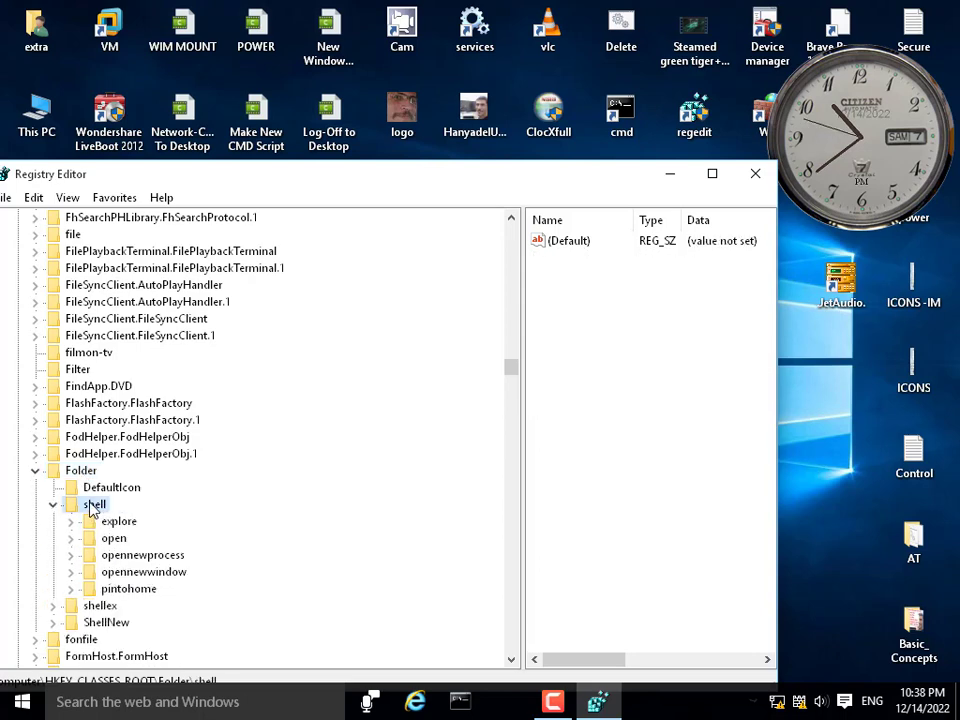
# - Create a new key named Folder3 under HKEY_CLASSES_ROOT\Folder\shell
pyautogui.rightClick(910, 553)
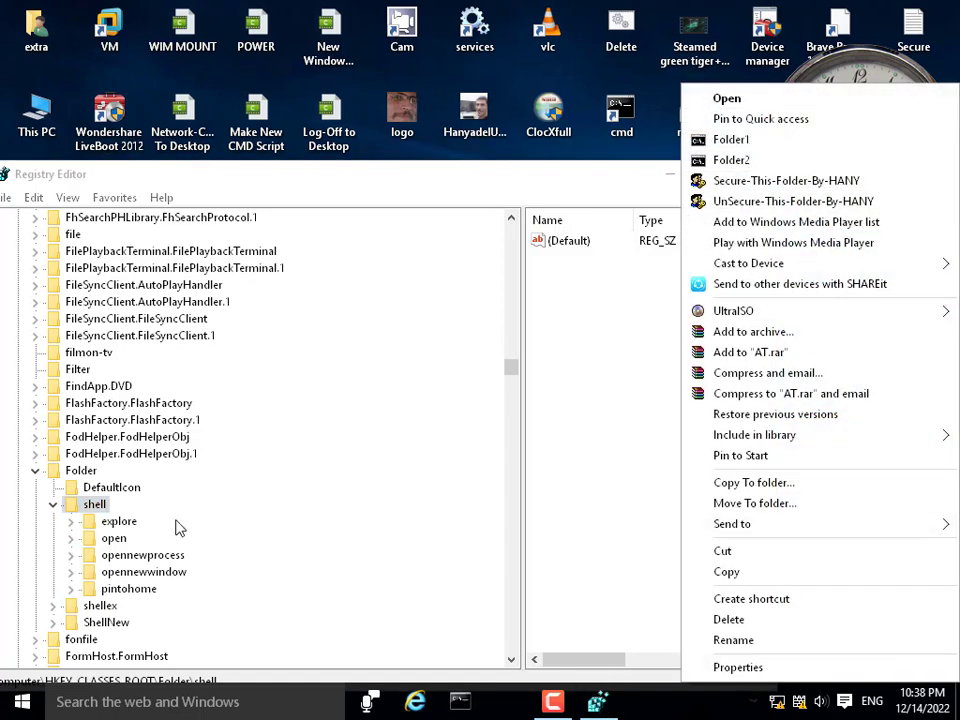
pyautogui.rightClick(97, 507)
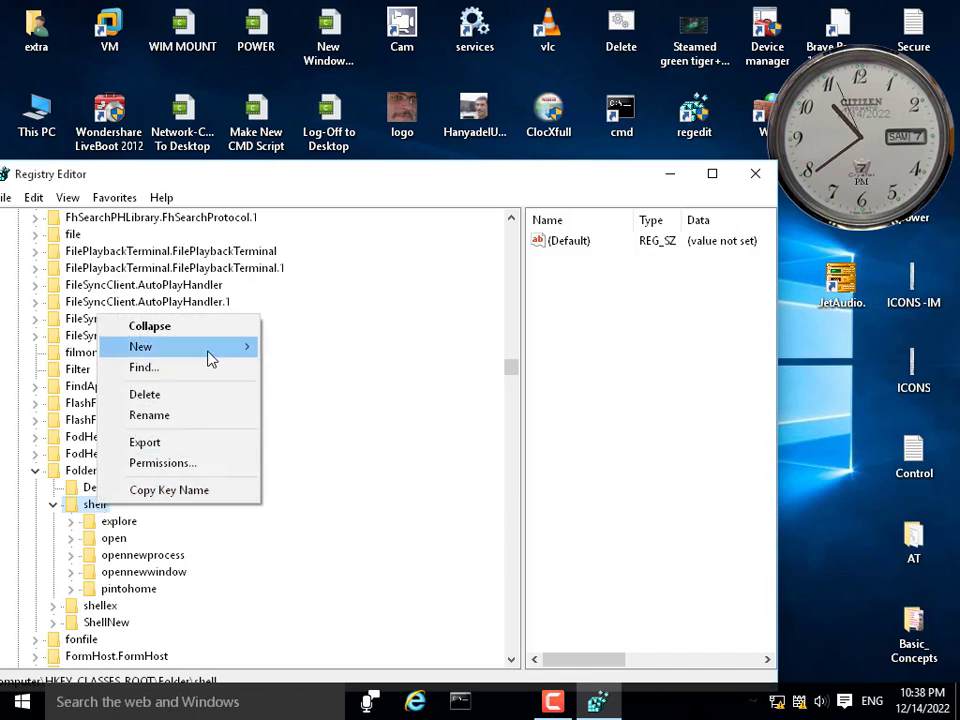
pyautogui.moveTo(228, 358)
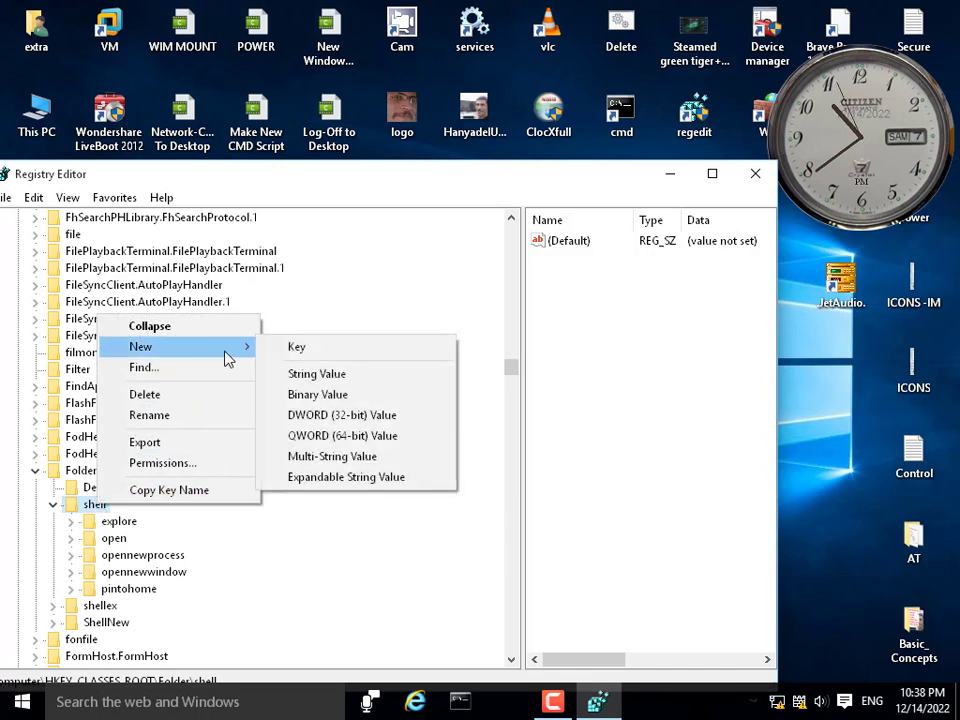
pyautogui.click(326, 352)
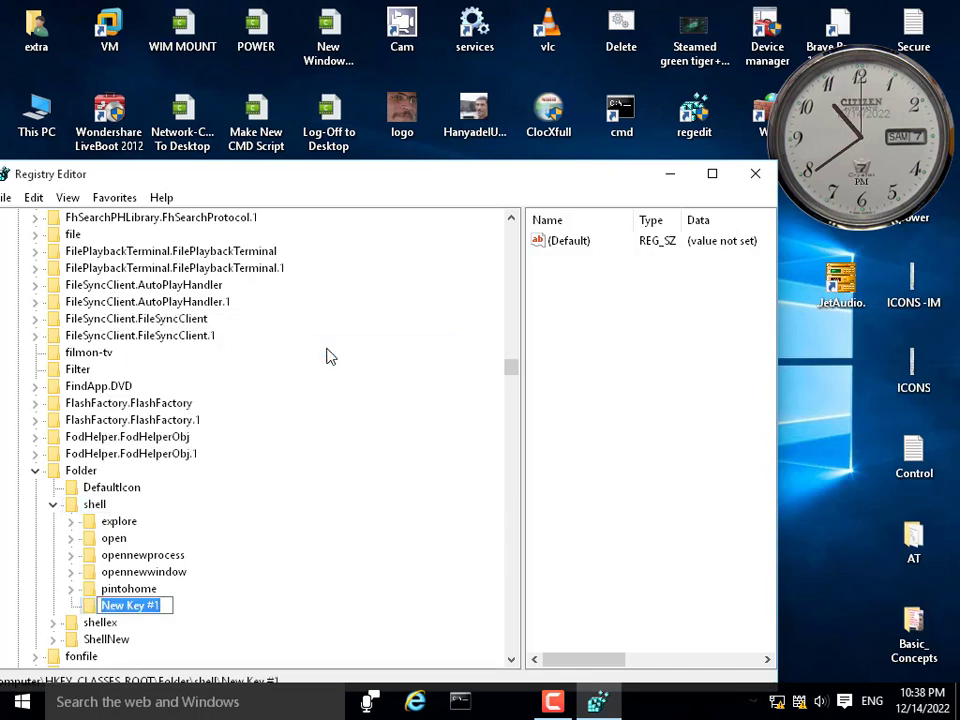
pyautogui.write('F')
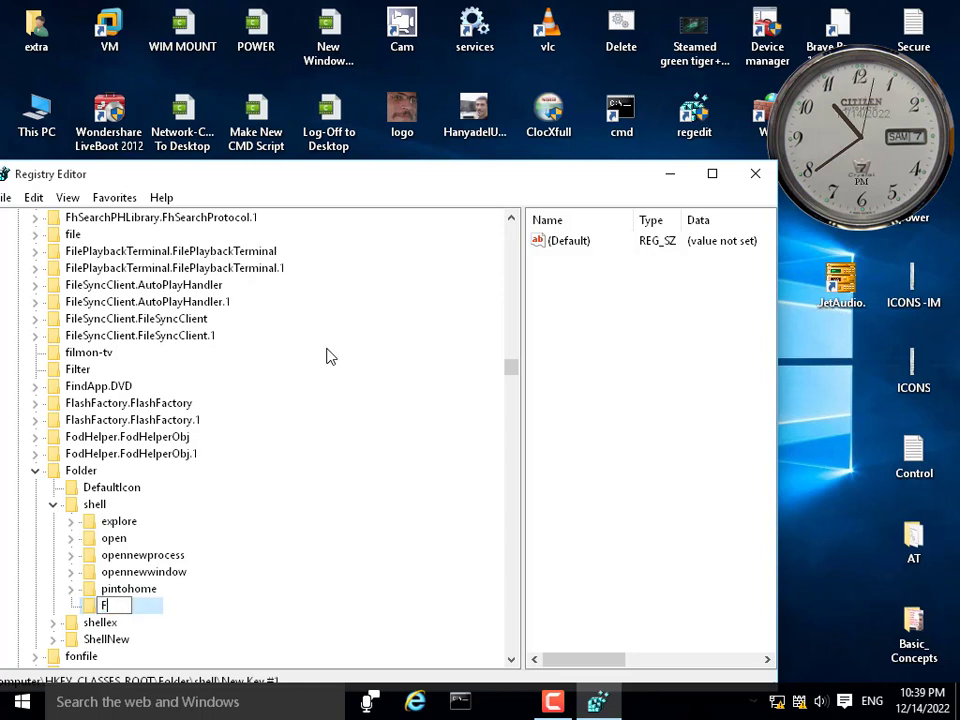
pyautogui.write('olde')
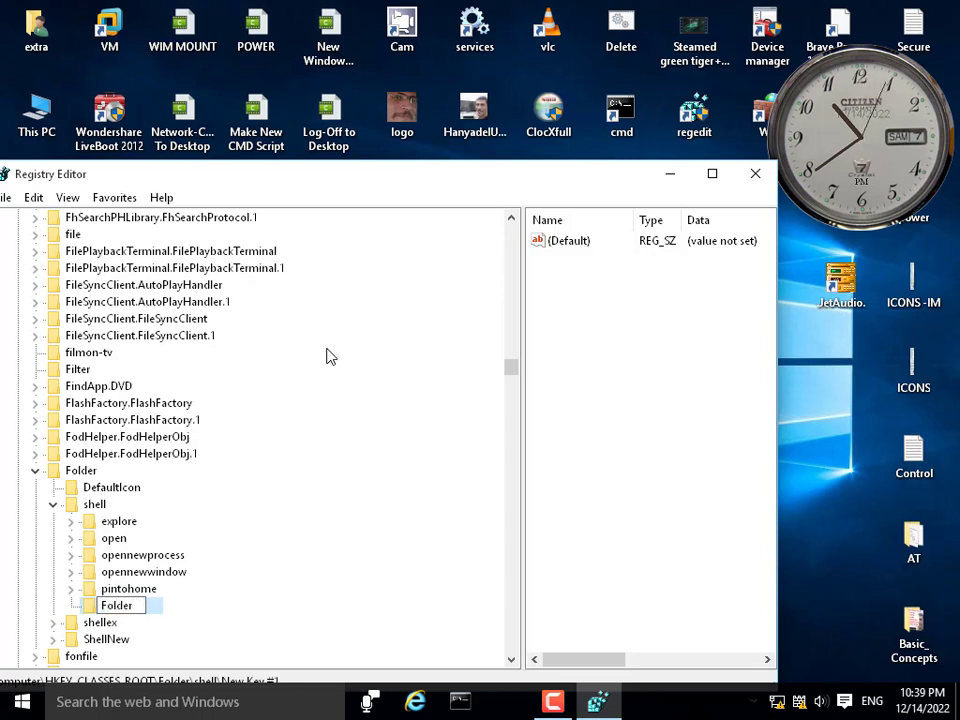
pyautogui.write('r3')
pyautogui.press('Return')
# - Add a string value named icon to the Folder3 key
pyautogui.rightClick(594, 340)
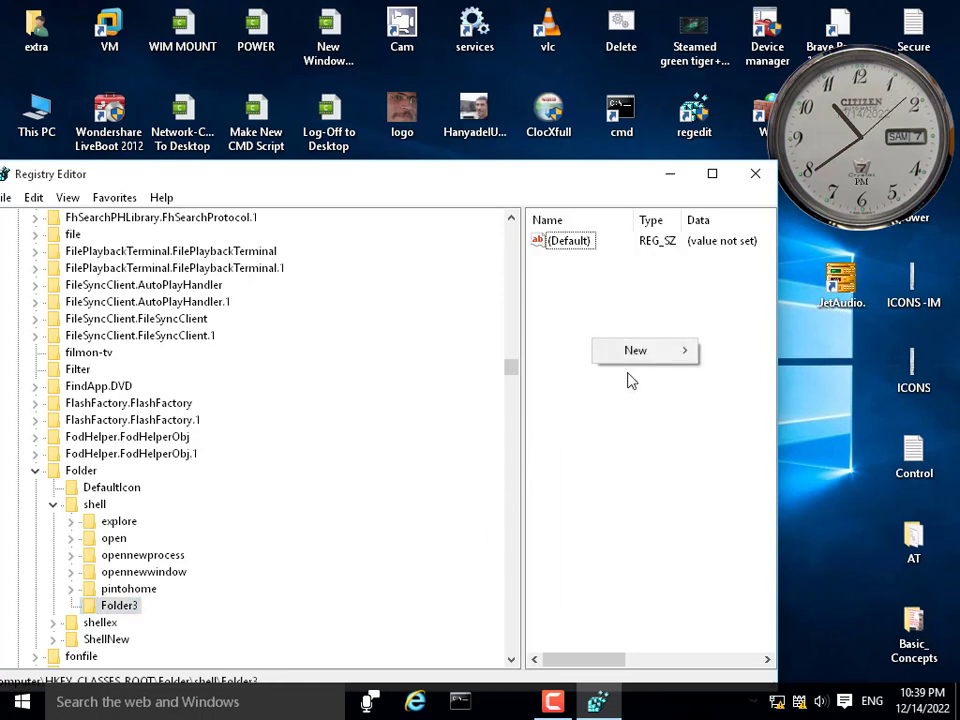
pyautogui.moveTo(668, 355)
pyautogui.click(736, 381)
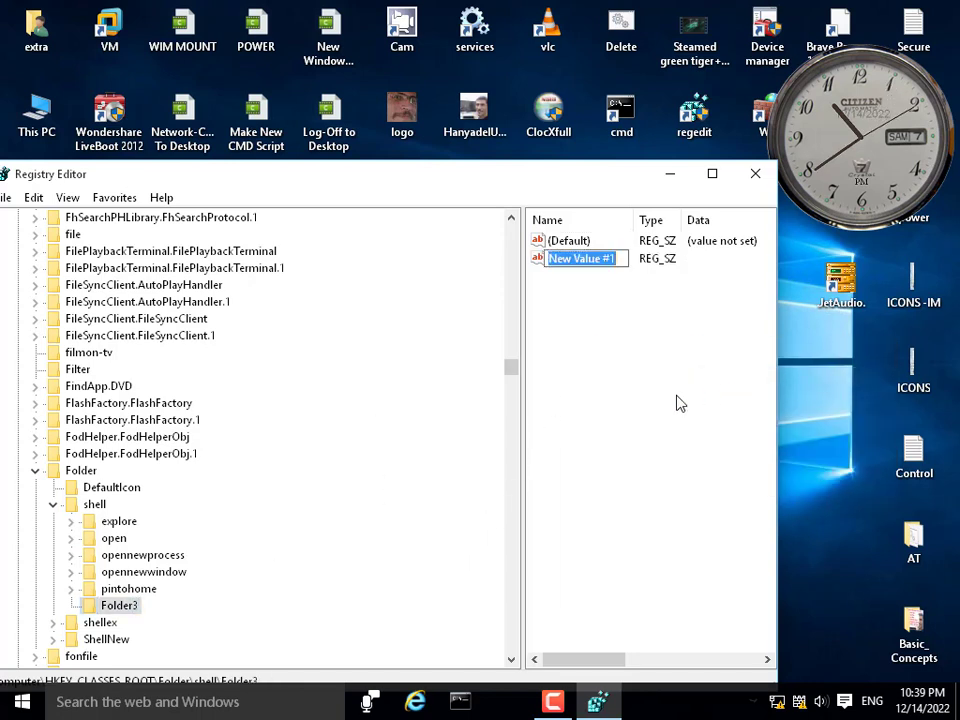
pyautogui.write('icon')
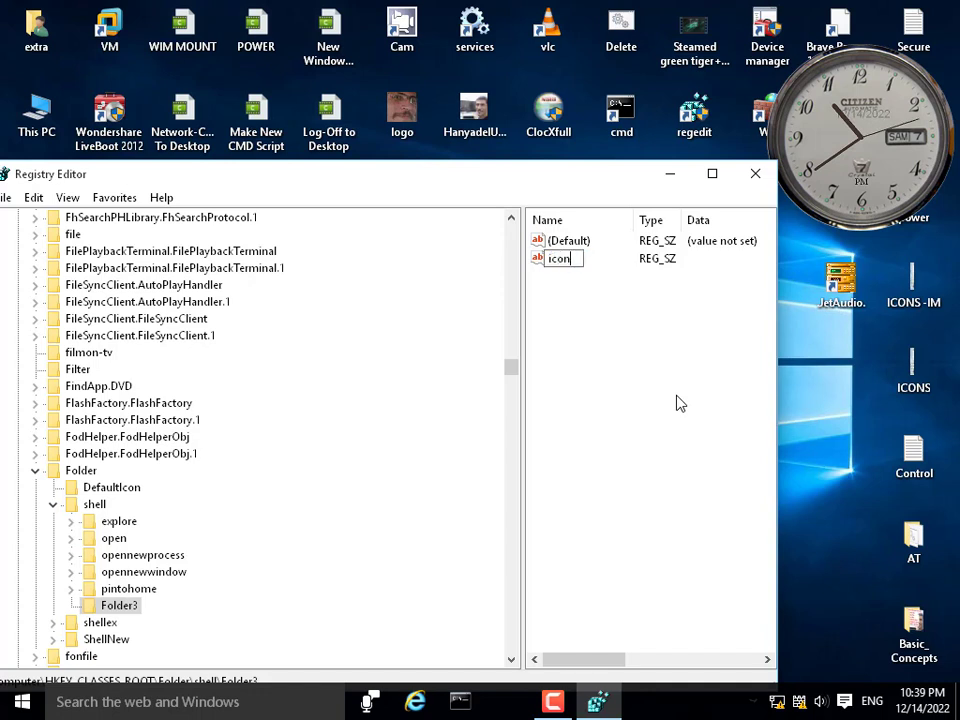
pyautogui.press('Return')
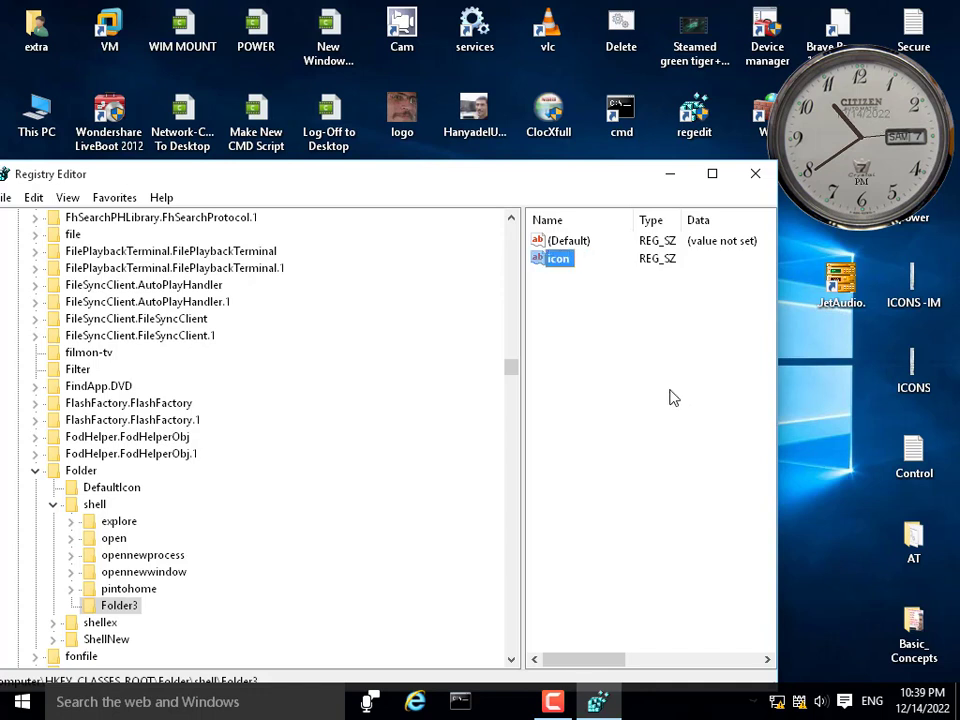
# - Look at the empty icon value of Folder3 and check the AT folder's context menu for the Folder3 command
pyautogui.doubleClick(562, 260)
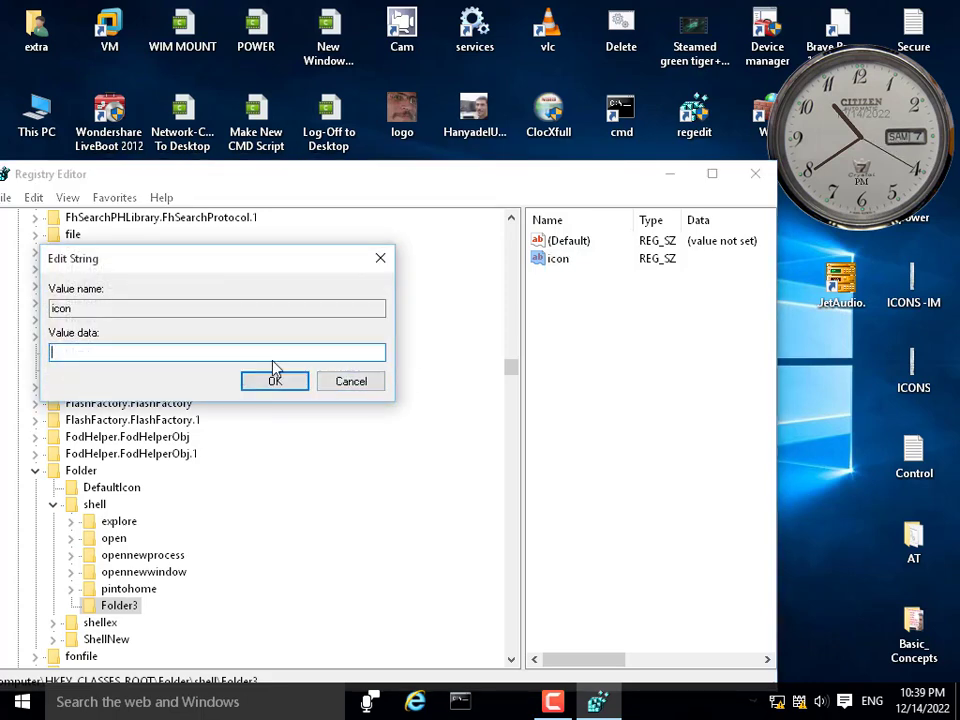
pyautogui.click(350, 381)
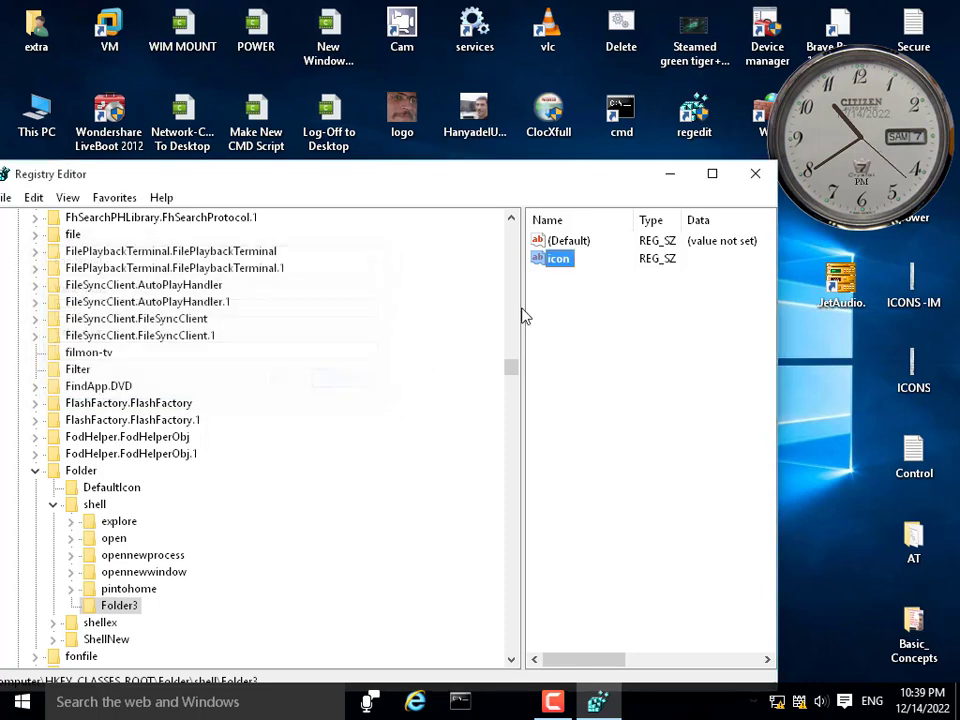
pyautogui.rightClick(912, 548)
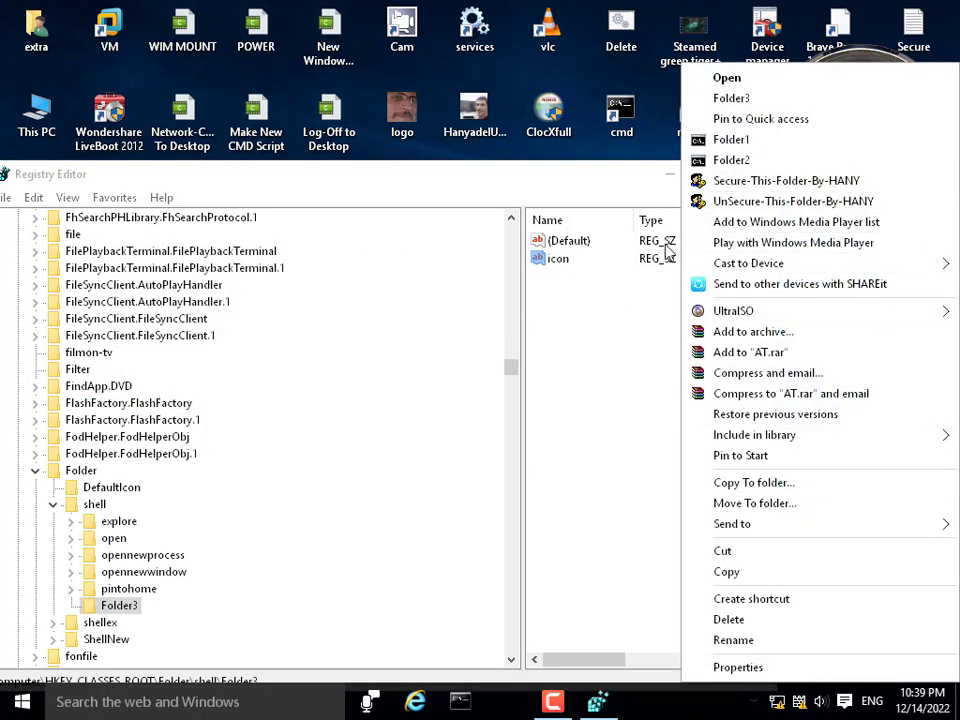
# - Set the data of the icon value in the Folder3 key to cmd.exe
pyautogui.click(561, 267)
pyautogui.doubleClick(560, 265)
pyautogui.write('cm')
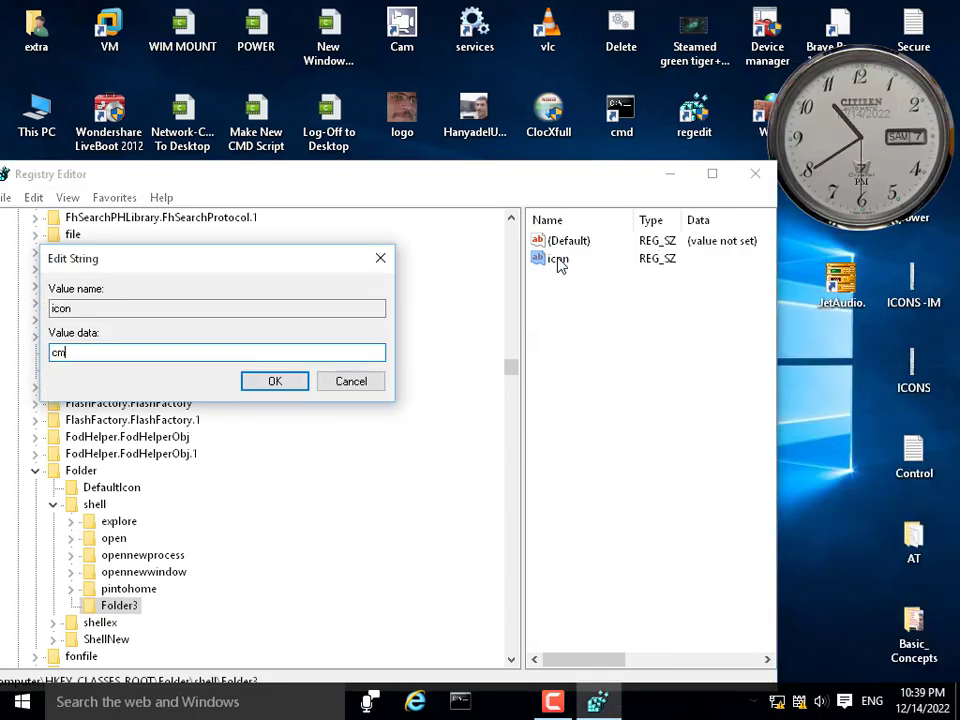
pyautogui.write('d.exe')
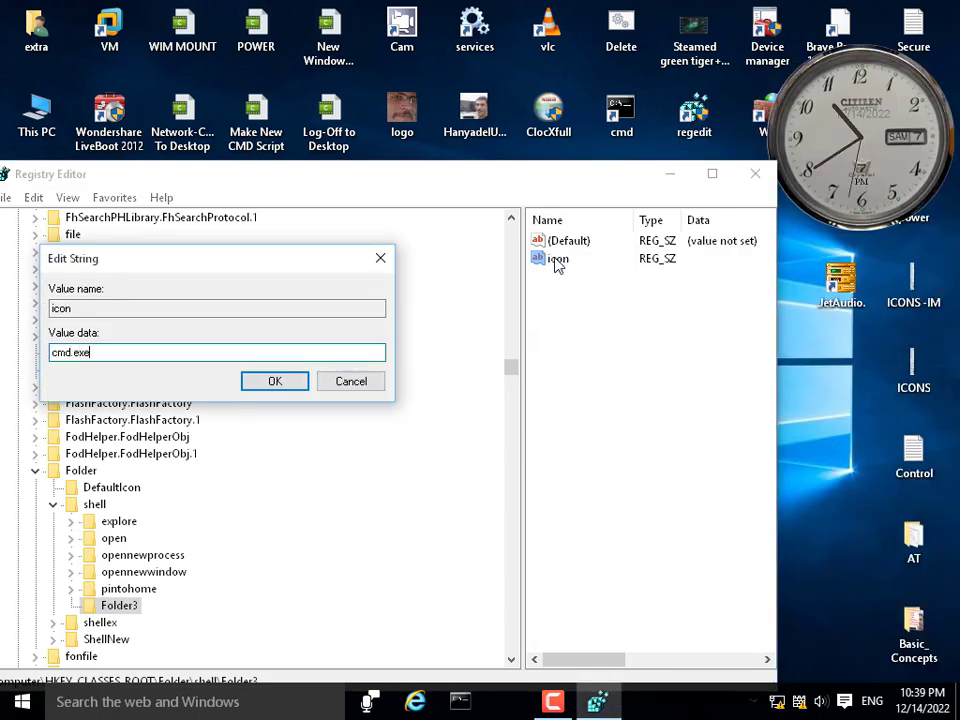
pyautogui.press('Return')
# - Check the Folder3 command and its icon in the AT folder's context menu against the Folder3 key under Folder\shell
pyautogui.rightClick(912, 558)
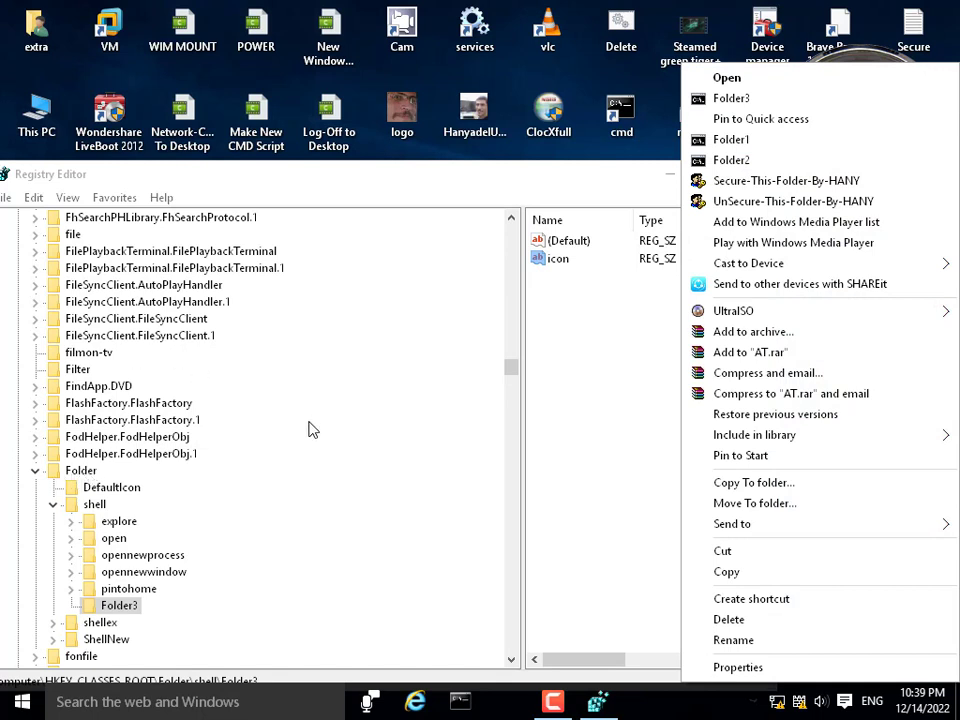
pyautogui.click(81, 472)
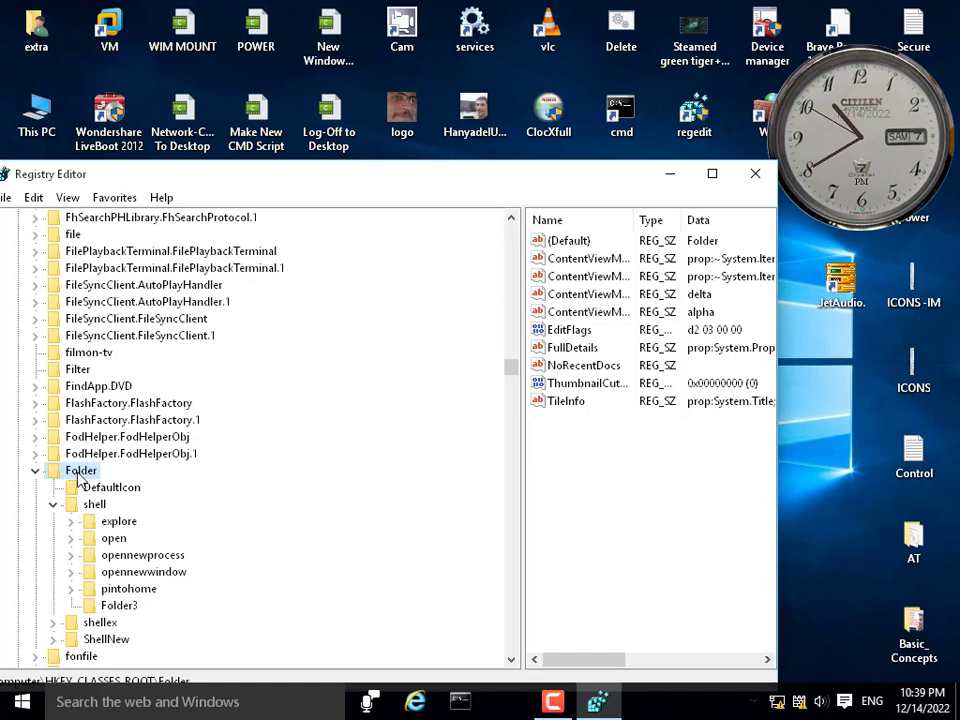
pyautogui.click(81, 510)
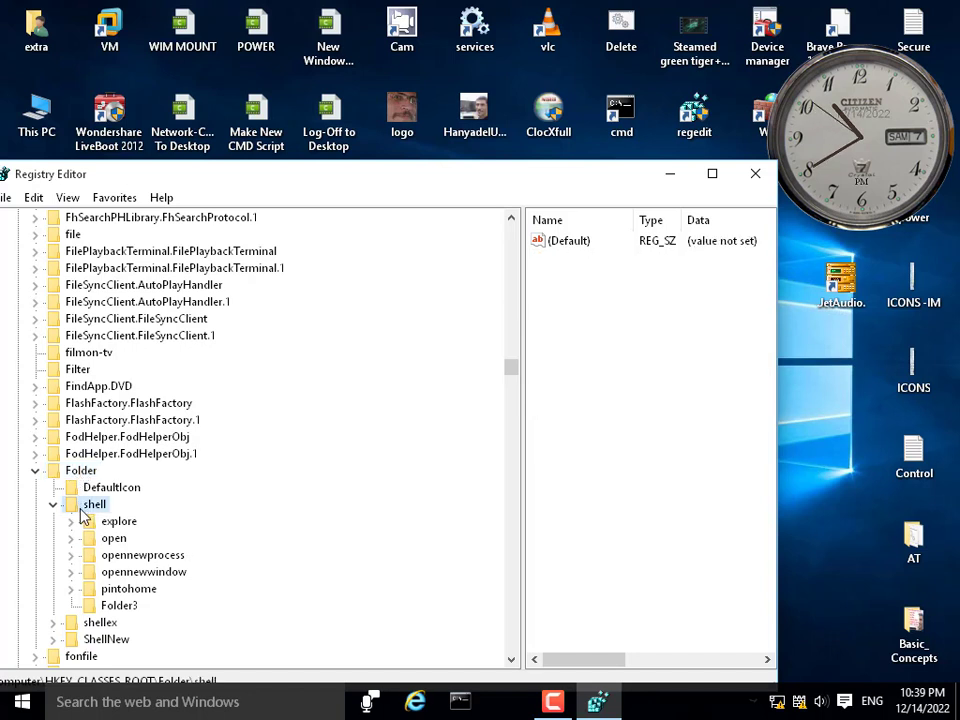
pyautogui.click(110, 606)
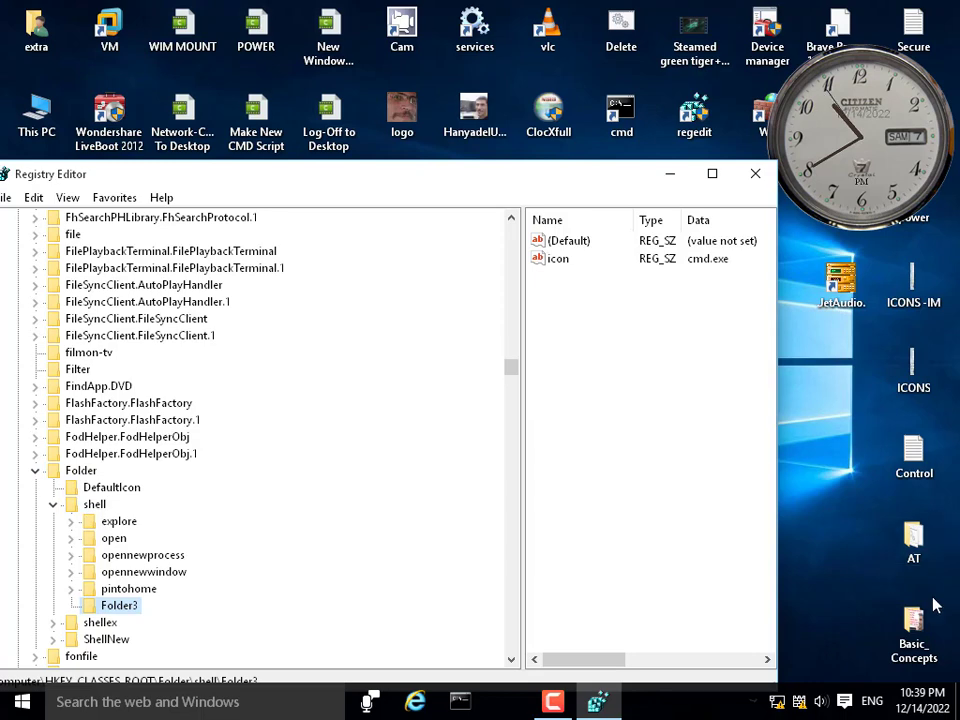
pyautogui.rightClick(916, 552)
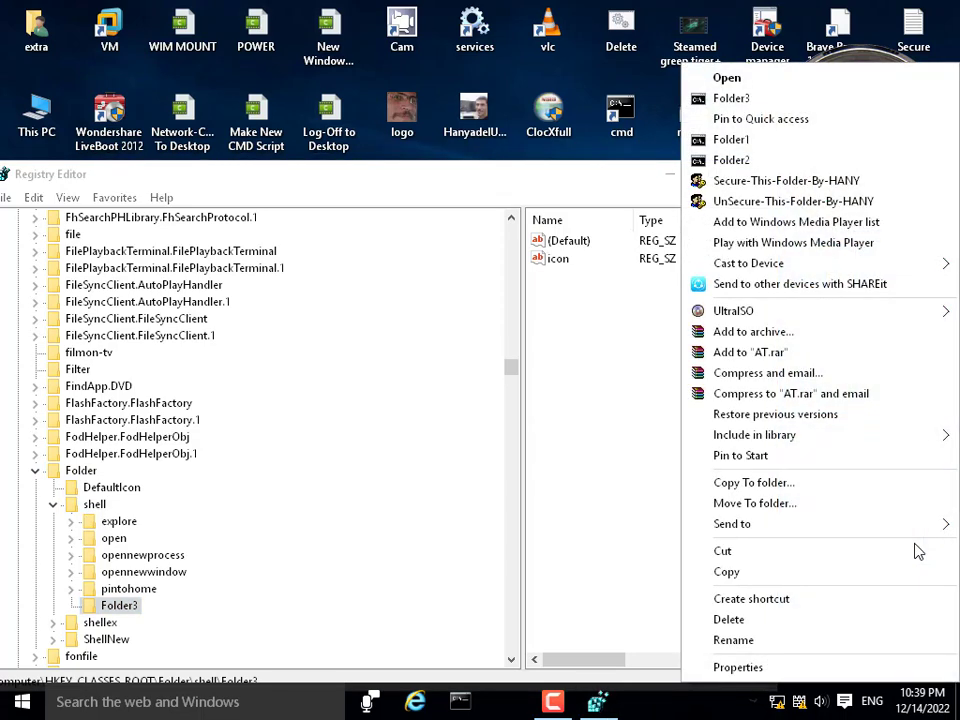
# - Open the extra folder, check the AppData folder's context menu for the Folder1, Folder2 and Folder3 commands, and close the window
pyautogui.doubleClick(36, 38)
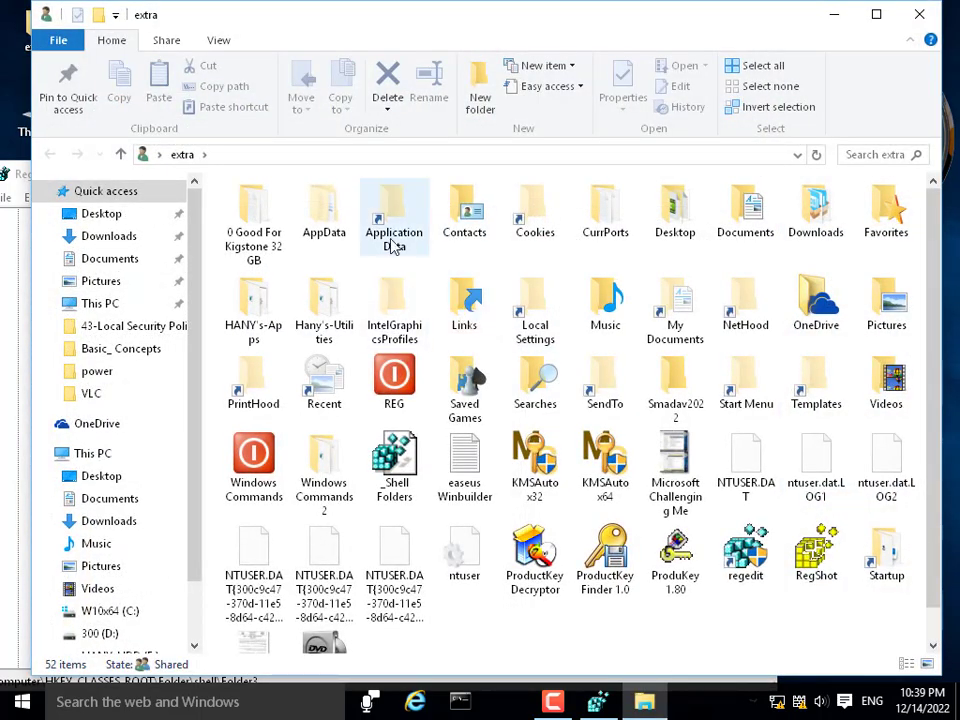
pyautogui.rightClick(322, 216)
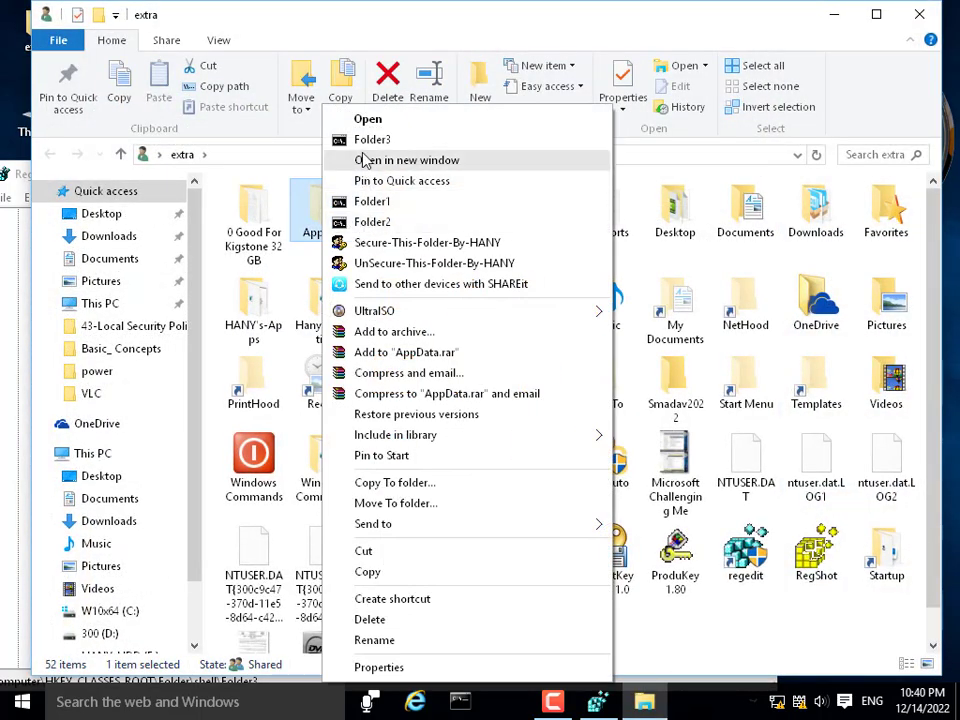
pyautogui.click(692, 18)
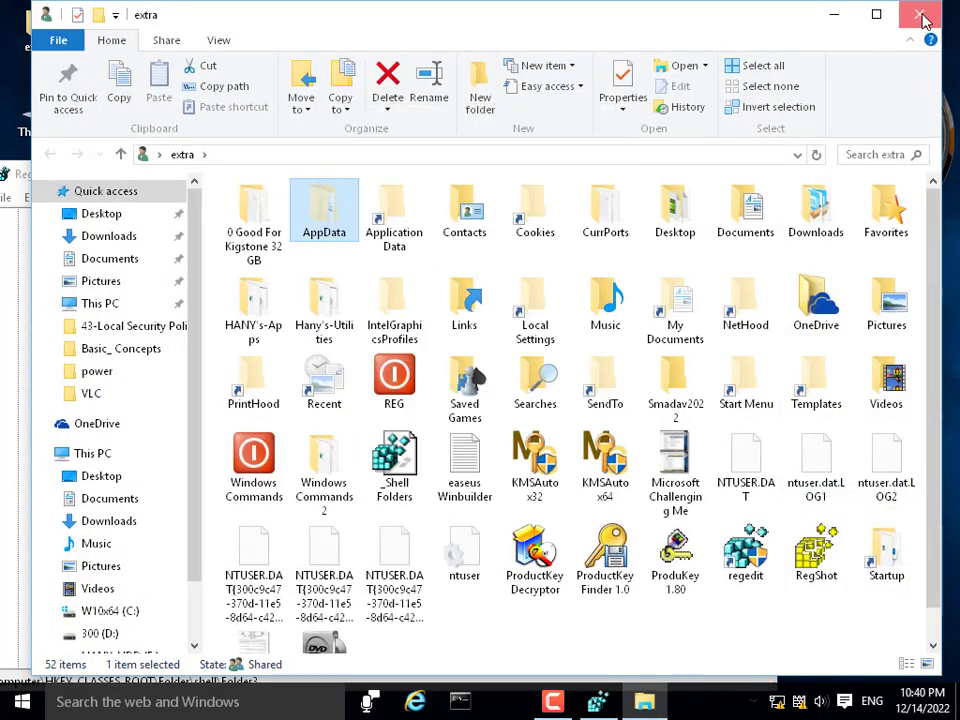
pyautogui.click(919, 14)
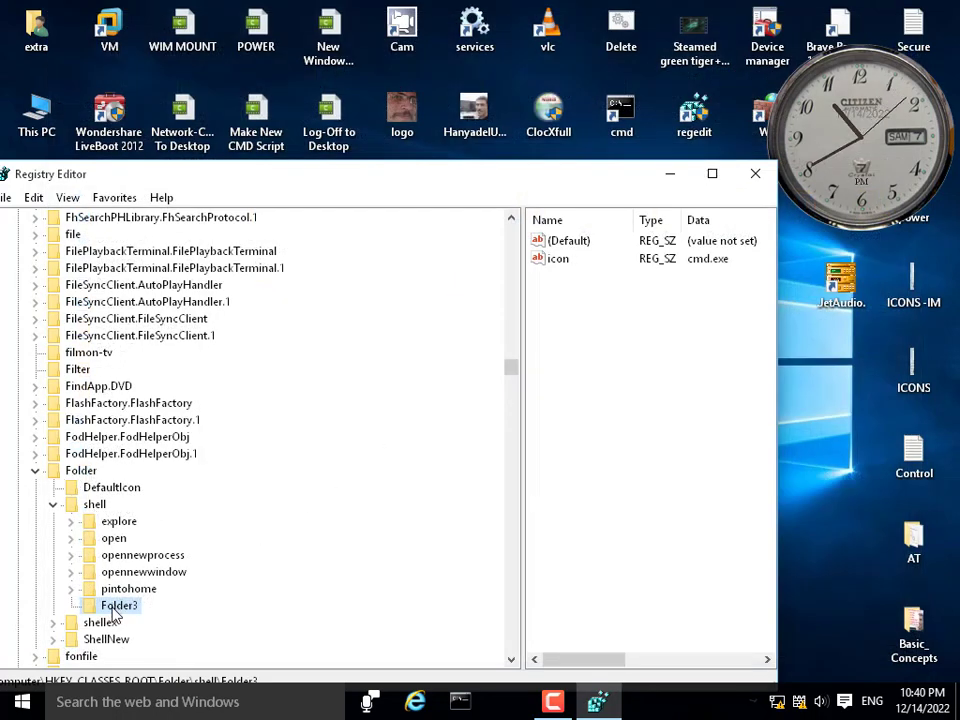
pyautogui.click(92, 504)
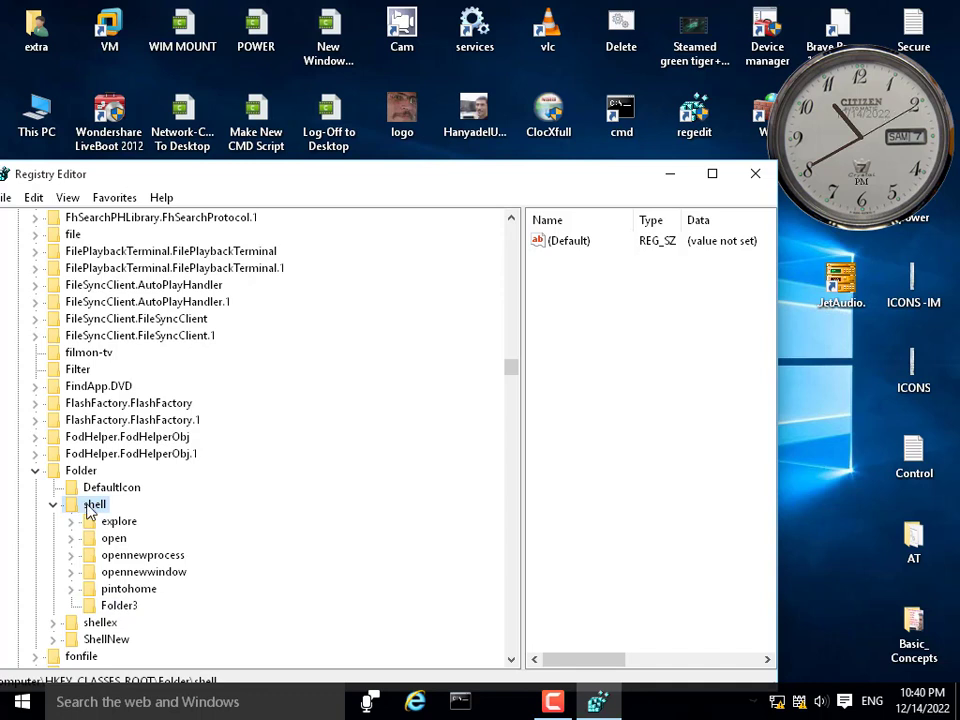
pyautogui.rightClick(90, 506)
pyautogui.moveTo(184, 349)
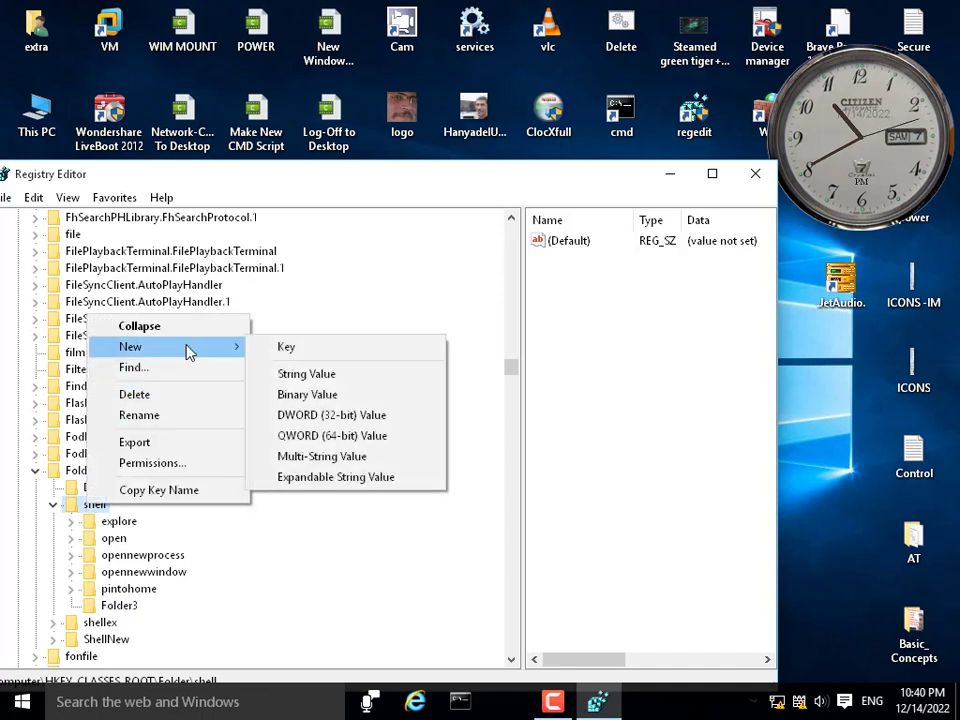
pyautogui.click(542, 409)
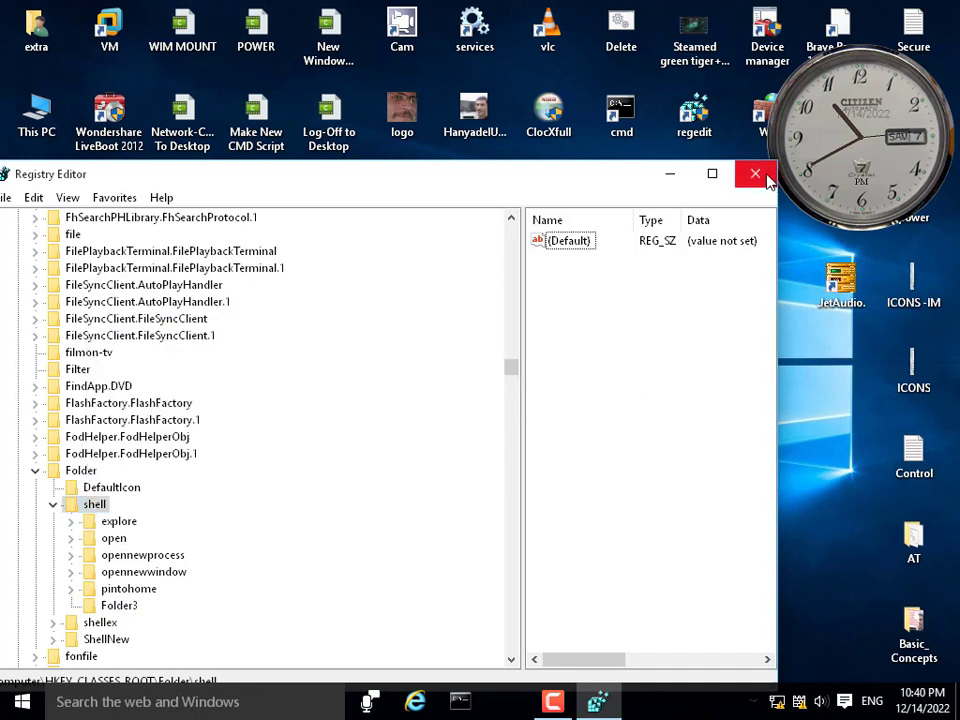
pyautogui.click(553, 701)
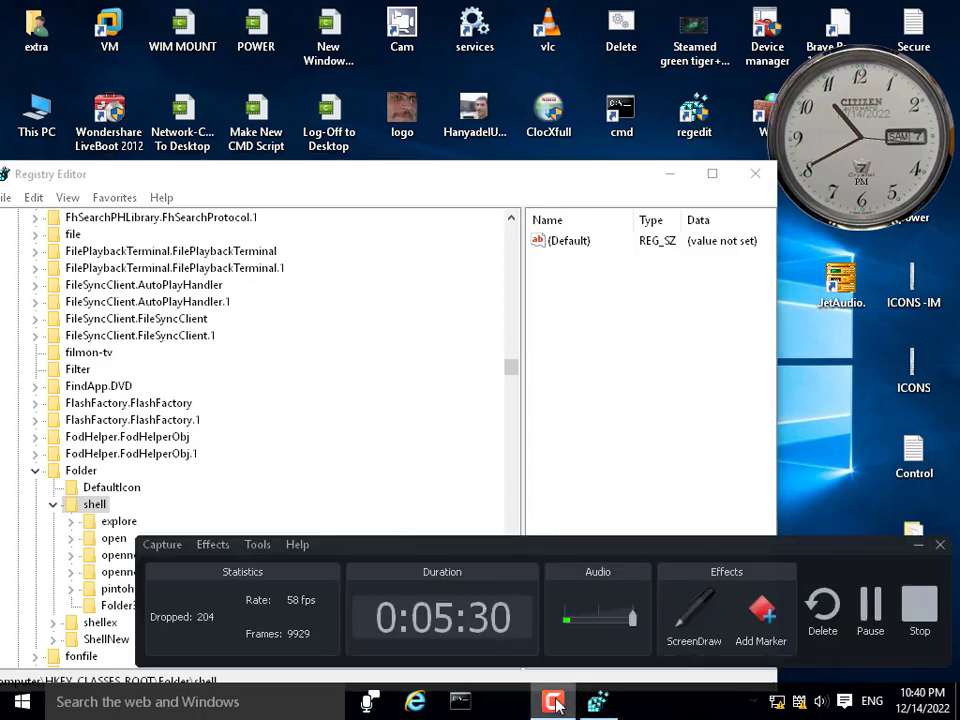
pyautogui.click(553, 701)
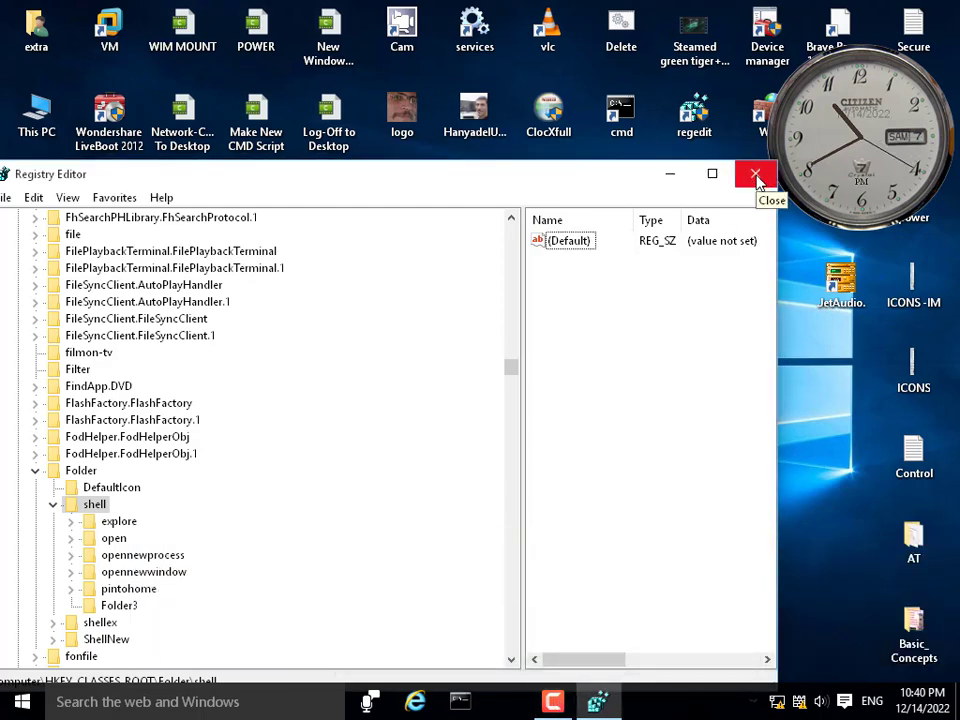
# - Compare the custom commands in the AT folder's context menu with the Folder key in the registry
pyautogui.rightClick(914, 541)
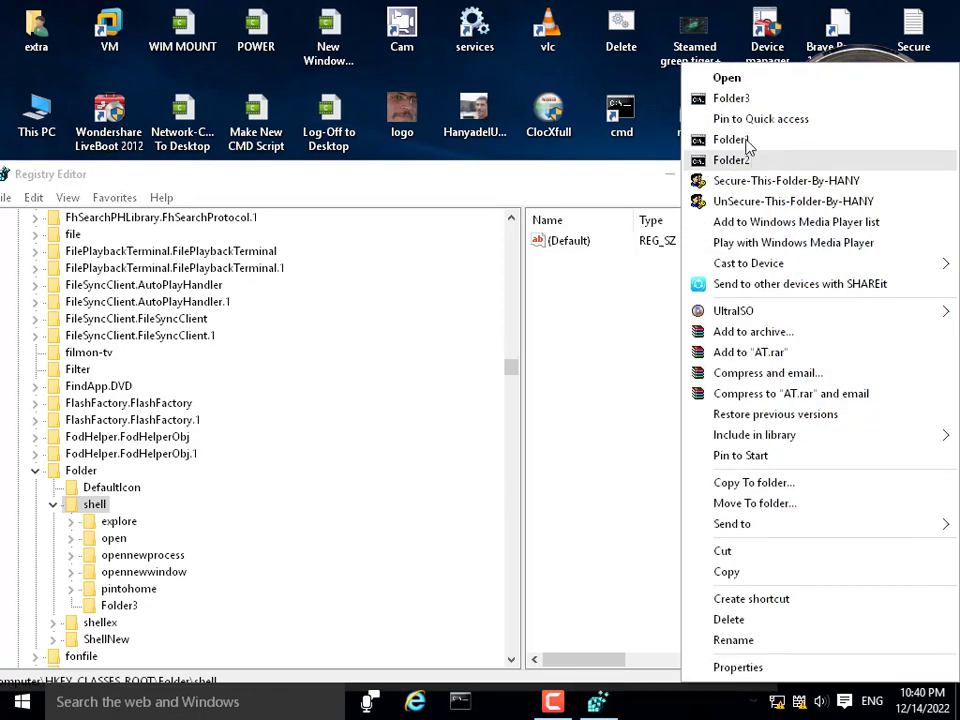
pyautogui.click(385, 385)
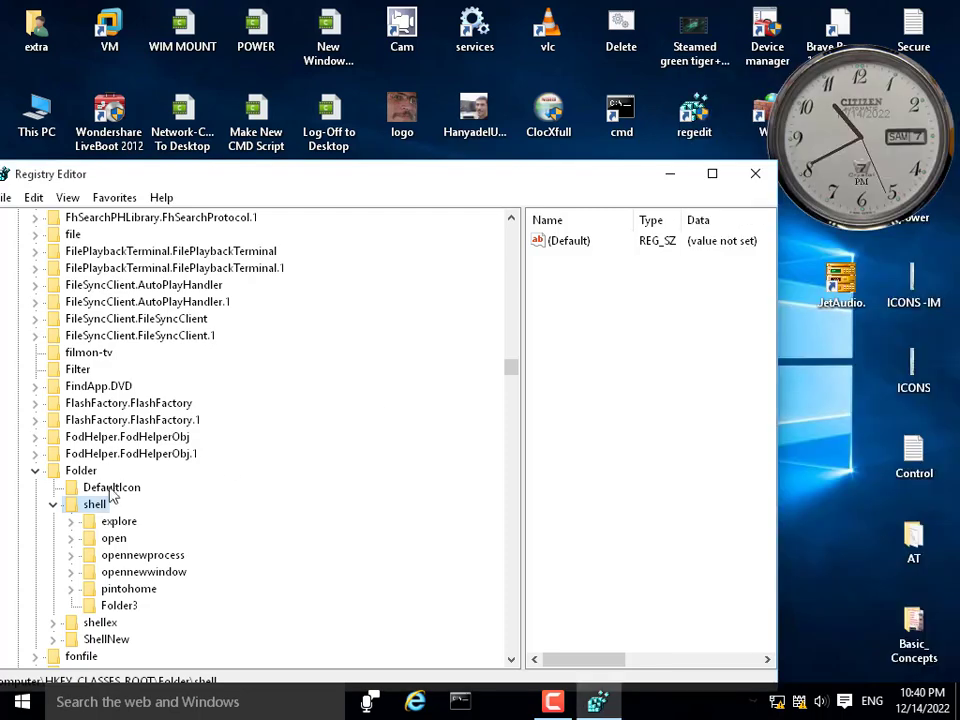
pyautogui.click(82, 472)
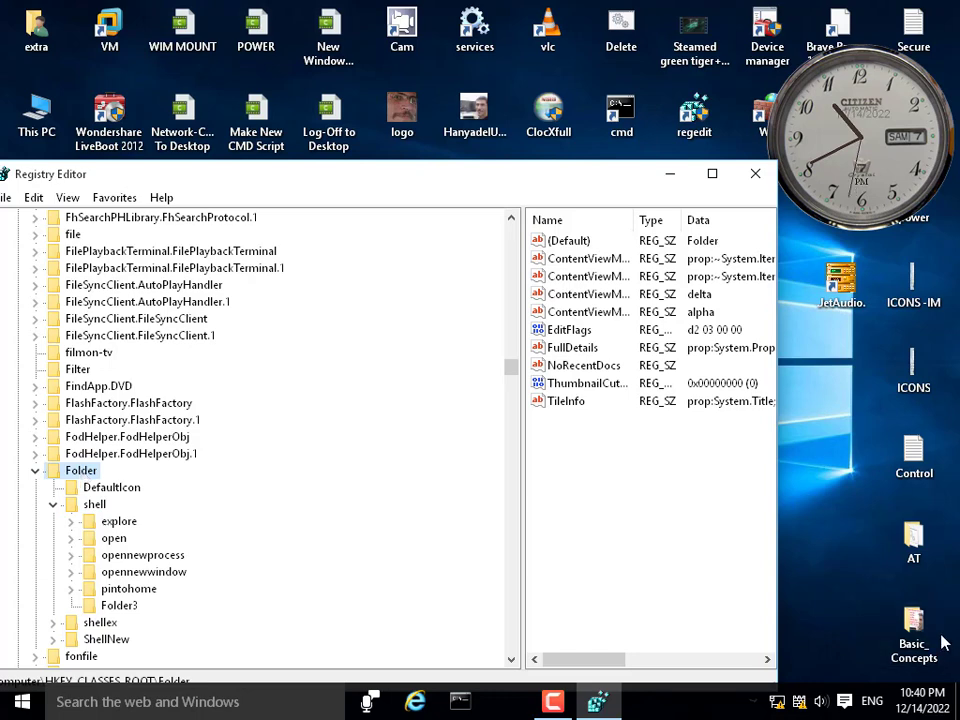
pyautogui.rightClick(914, 532)
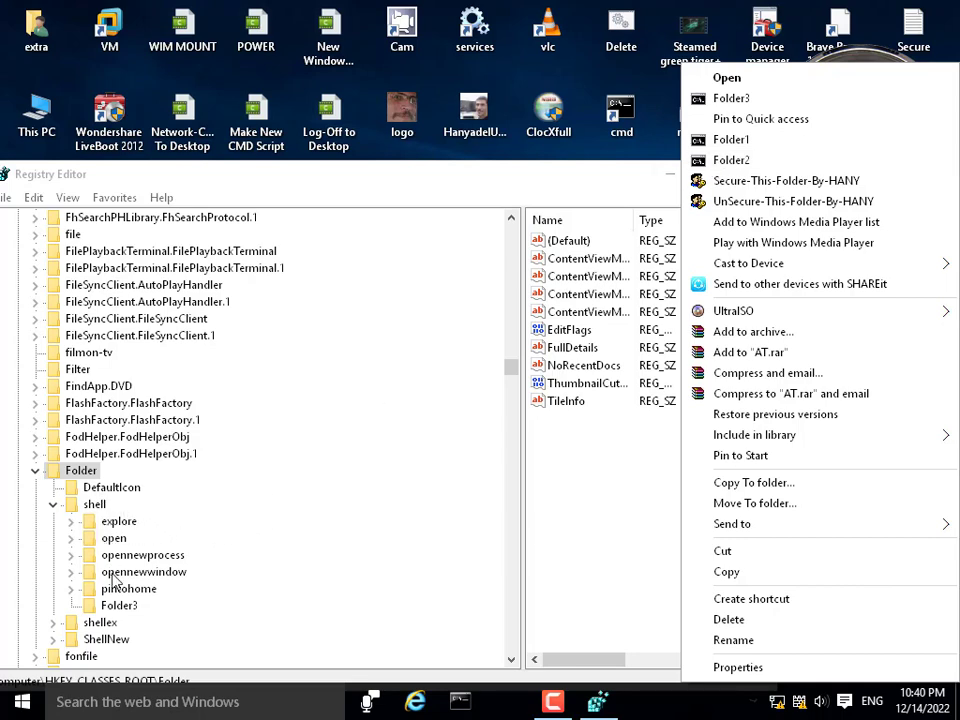
# - Create a new key named folder4 under Folder\shell
pyautogui.click(95, 505)
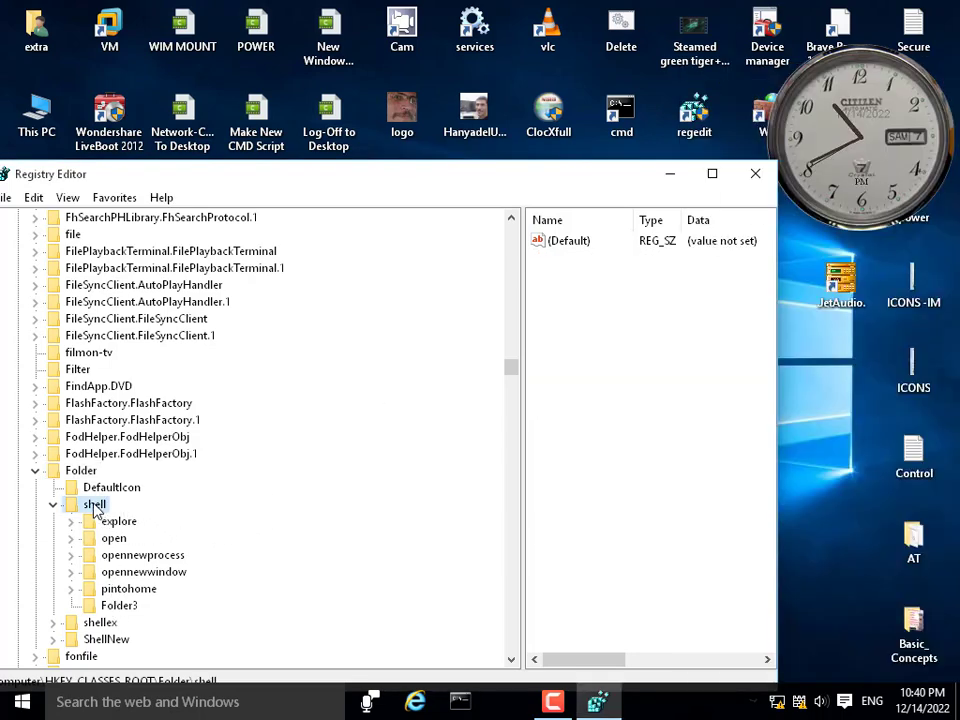
pyautogui.rightClick(97, 506)
pyautogui.moveTo(225, 352)
pyautogui.click(310, 348)
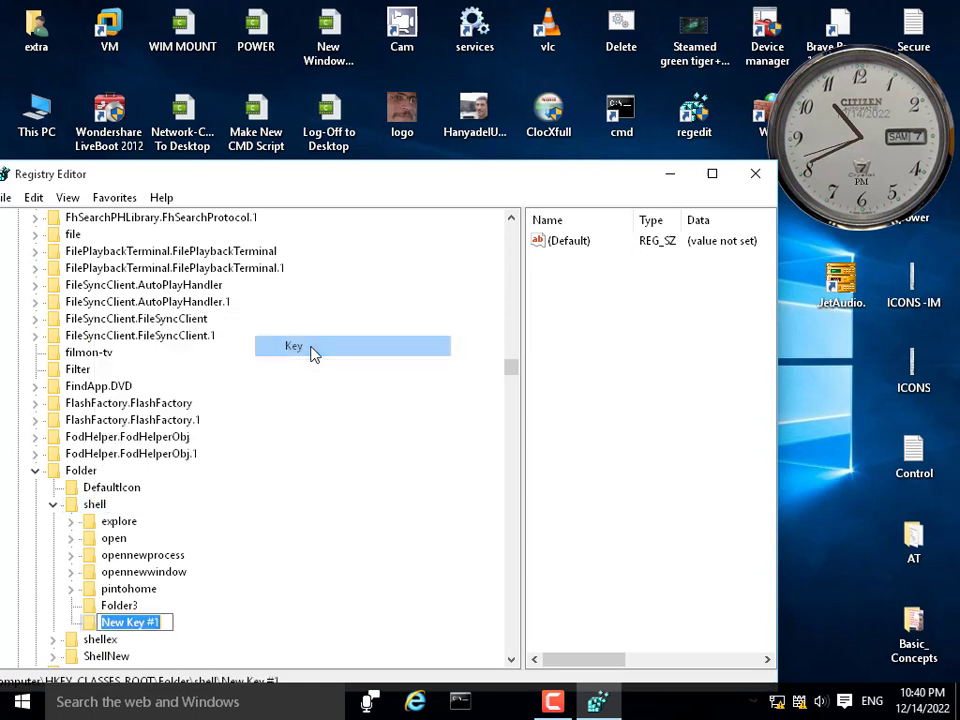
pyautogui.write('folde')
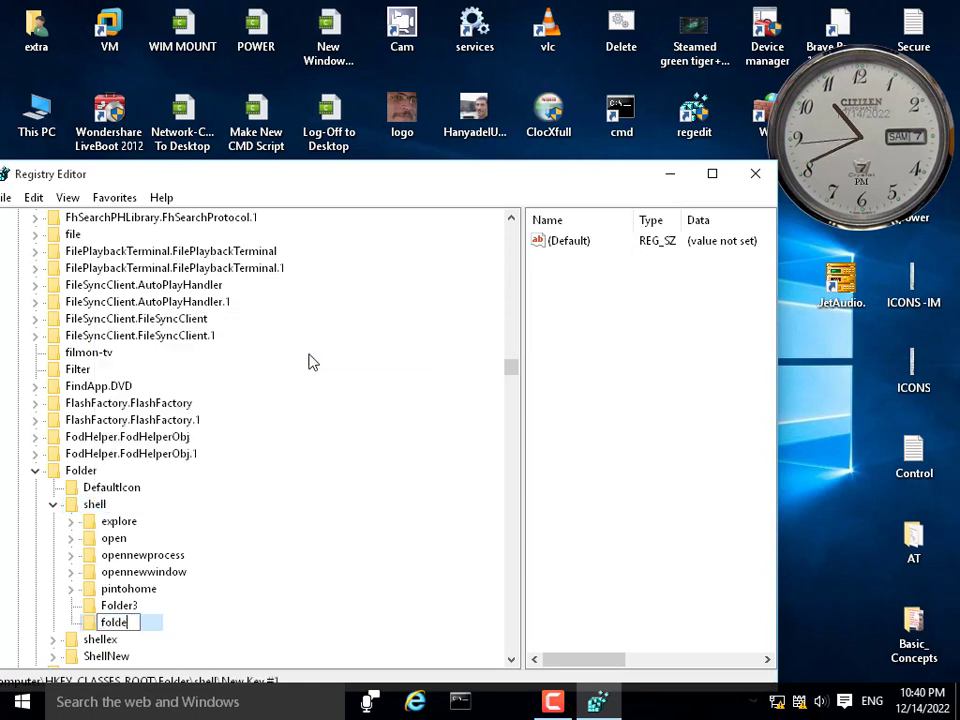
pyautogui.write('r4')
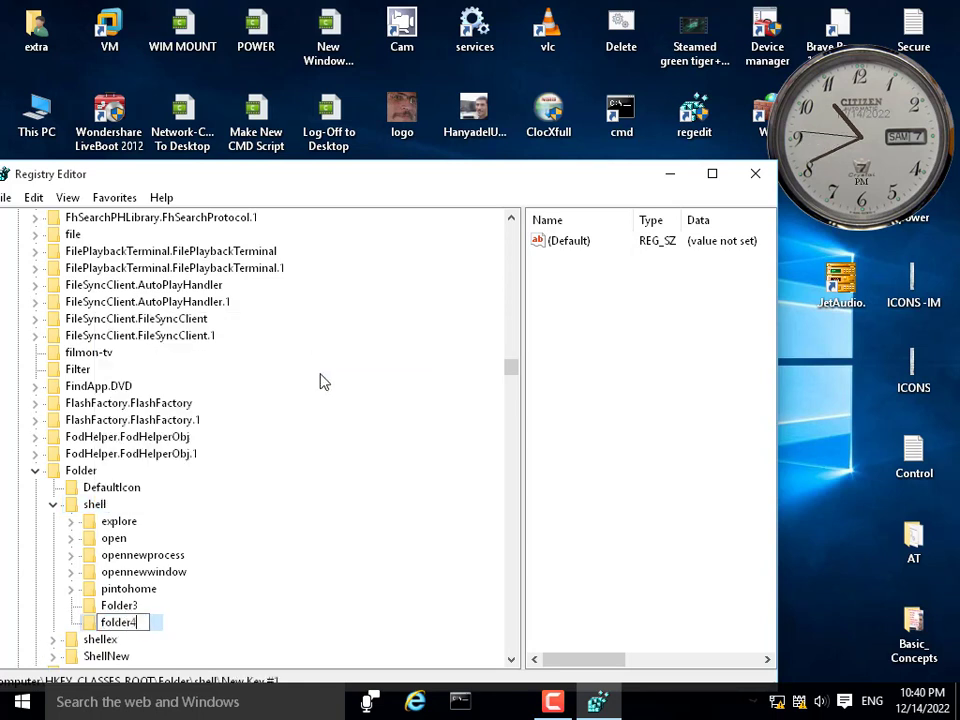
pyautogui.press('Return')
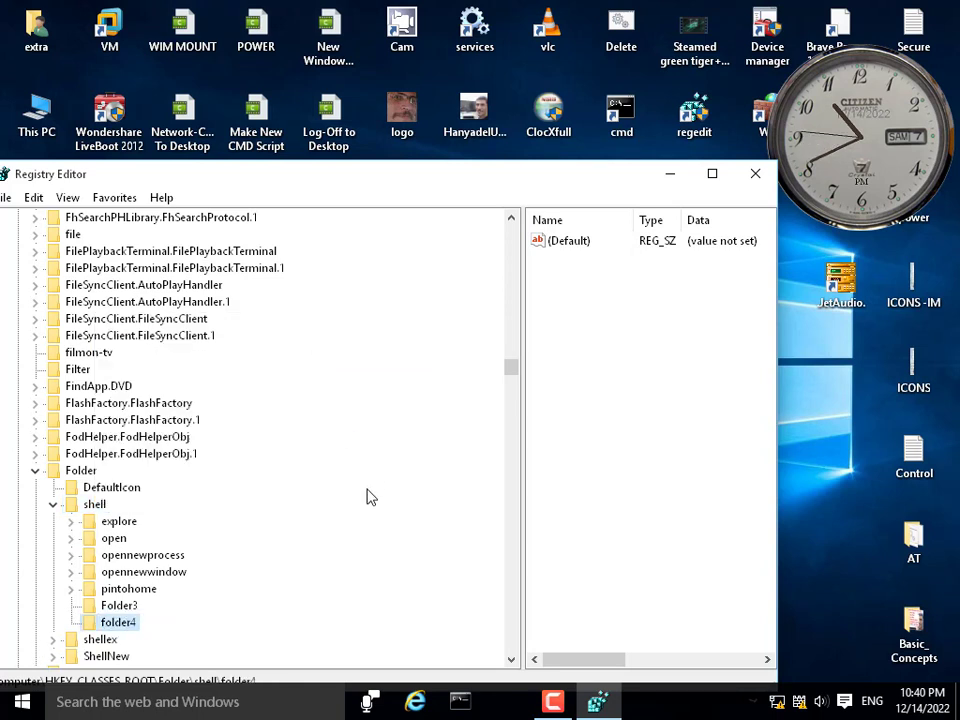
# - Compare the custom commands in the context menus of the AT folder, the desktop background and the cmd shortcut
pyautogui.rightClick(910, 545)
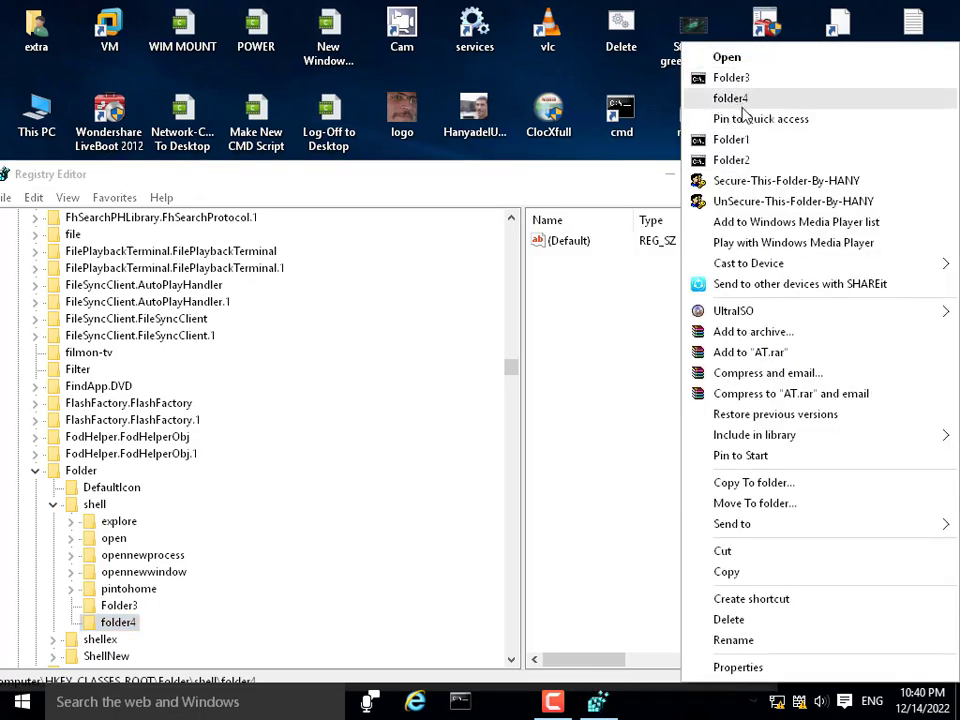
pyautogui.click(653, 148)
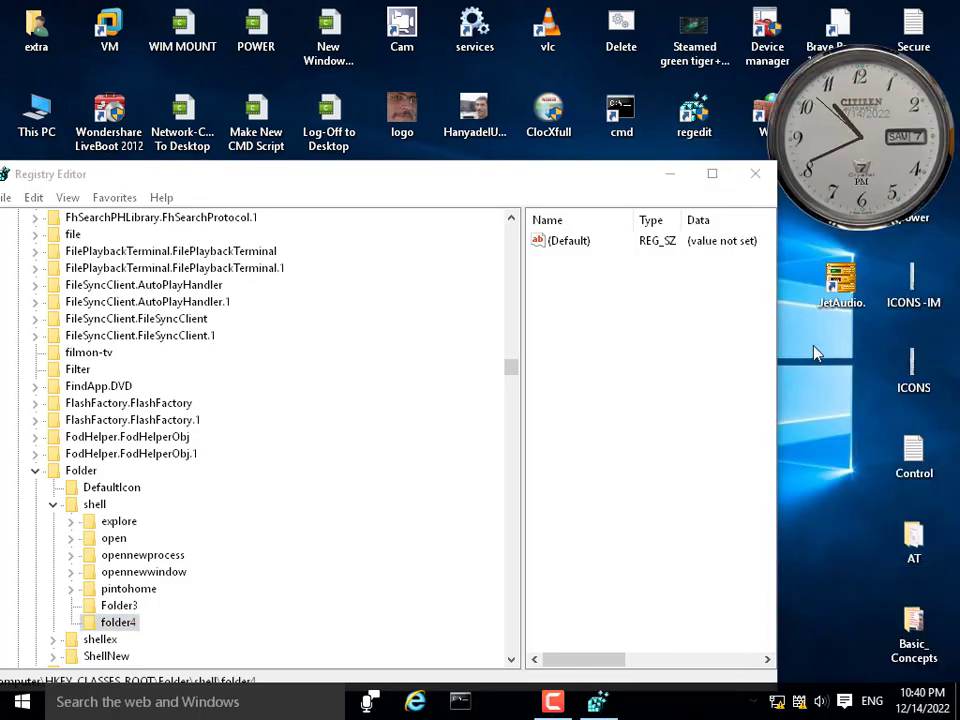
pyautogui.rightClick(817, 391)
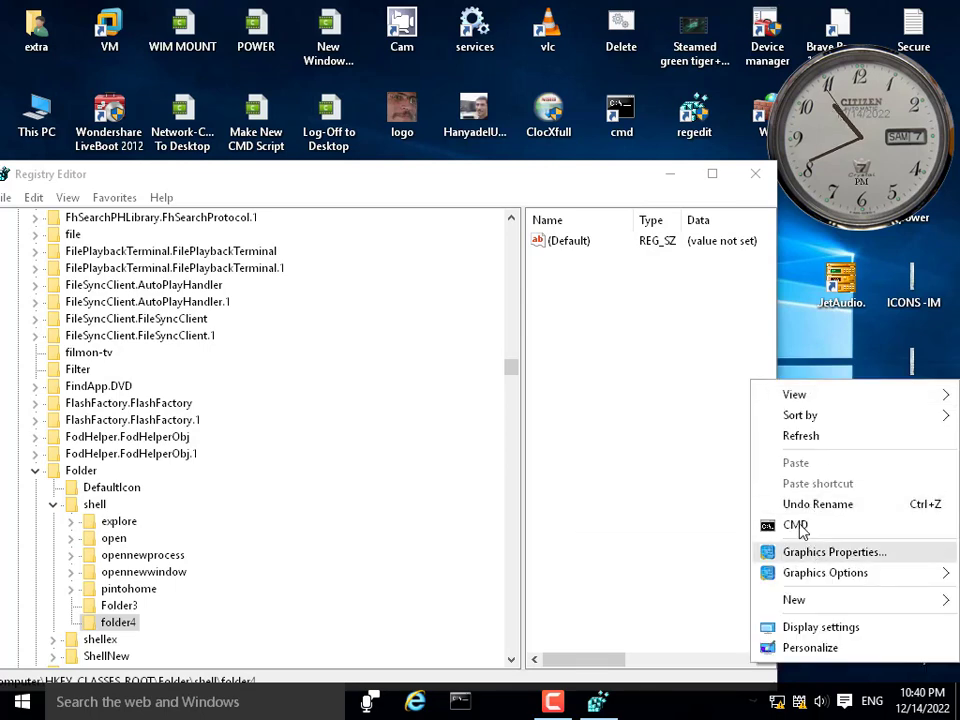
pyautogui.click(810, 334)
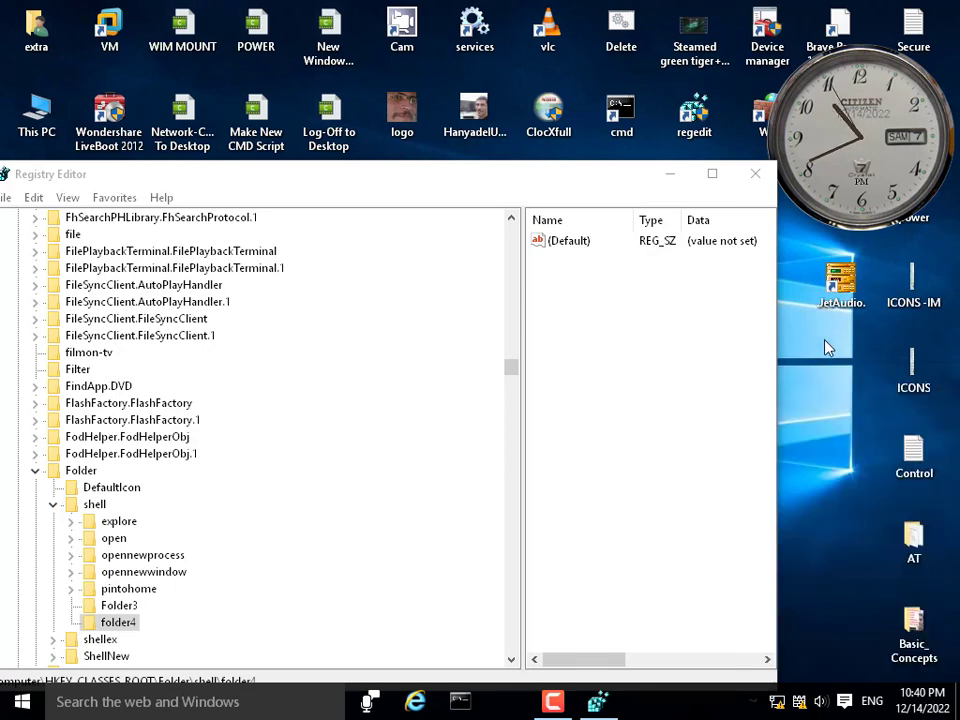
pyautogui.rightClick(621, 109)
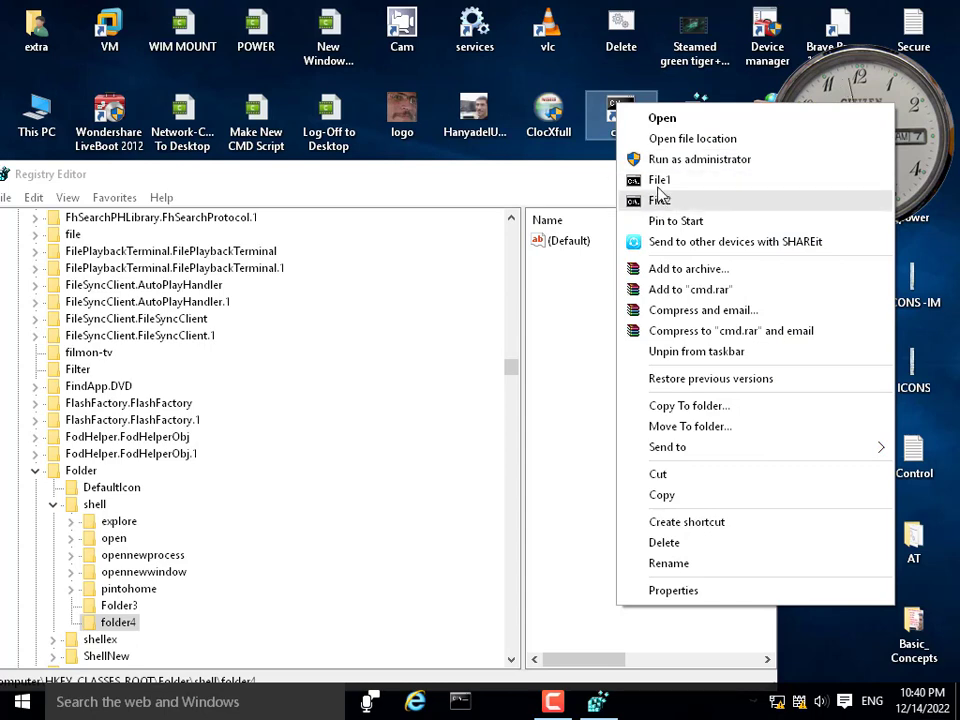
pyautogui.click(839, 664)
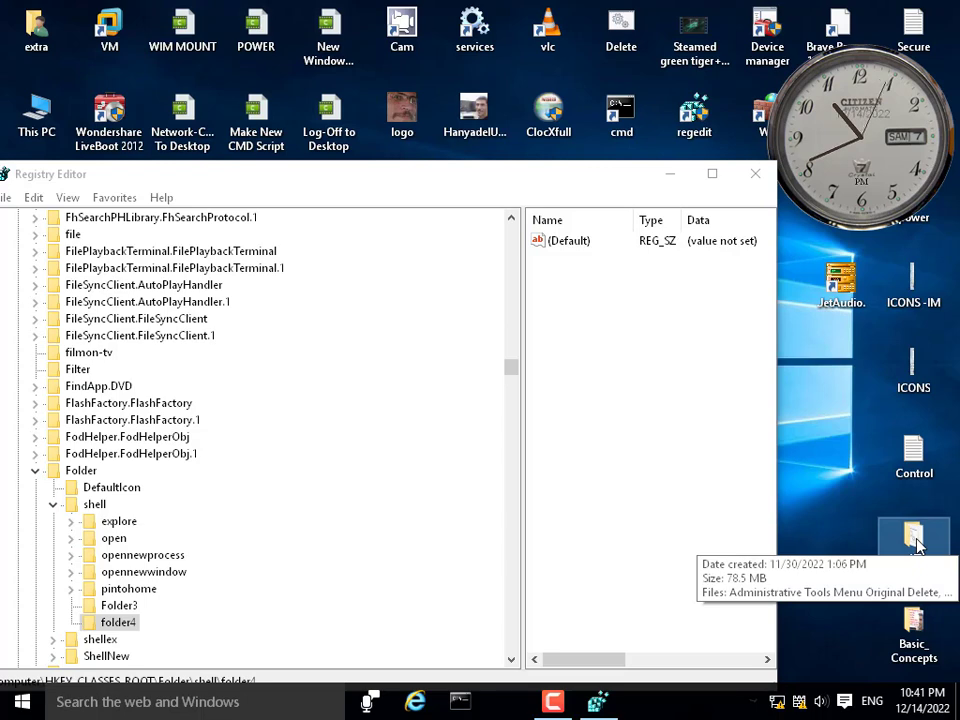
pyautogui.rightClick(916, 545)
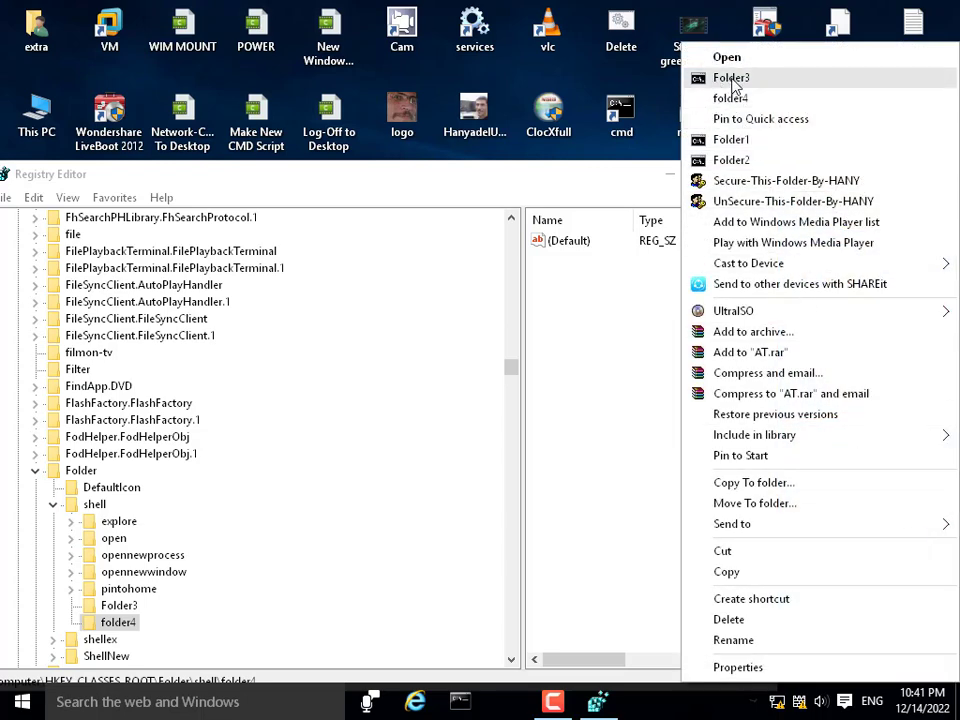
pyautogui.click(350, 535)
# - Collapse the Folder key and close Registry Editor
pyautogui.click(35, 470)
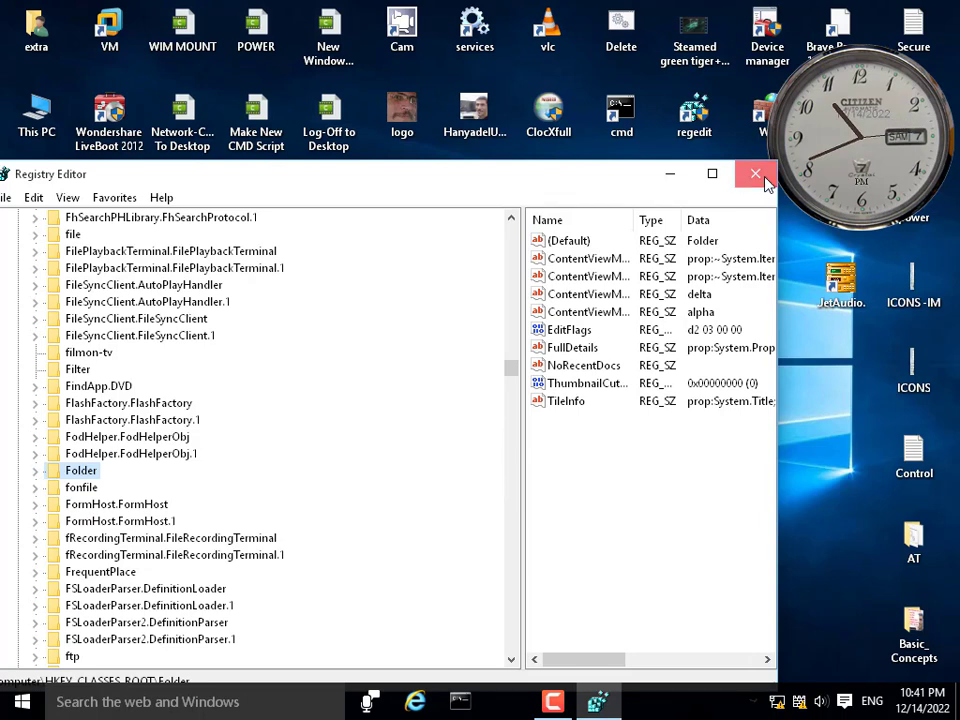
pyautogui.click(756, 175)
# - Review the Folder1, Folder2, Folder3 and folder4 commands in the AT folder's context menu on the desktop
pyautogui.rightClick(914, 548)
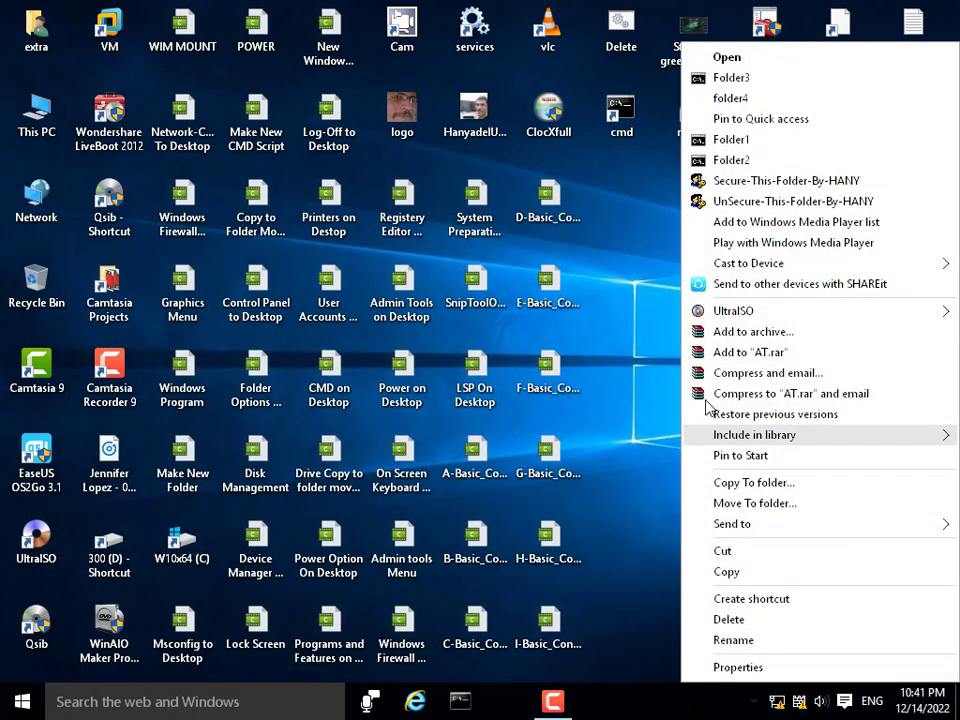
pyautogui.click(620, 300)
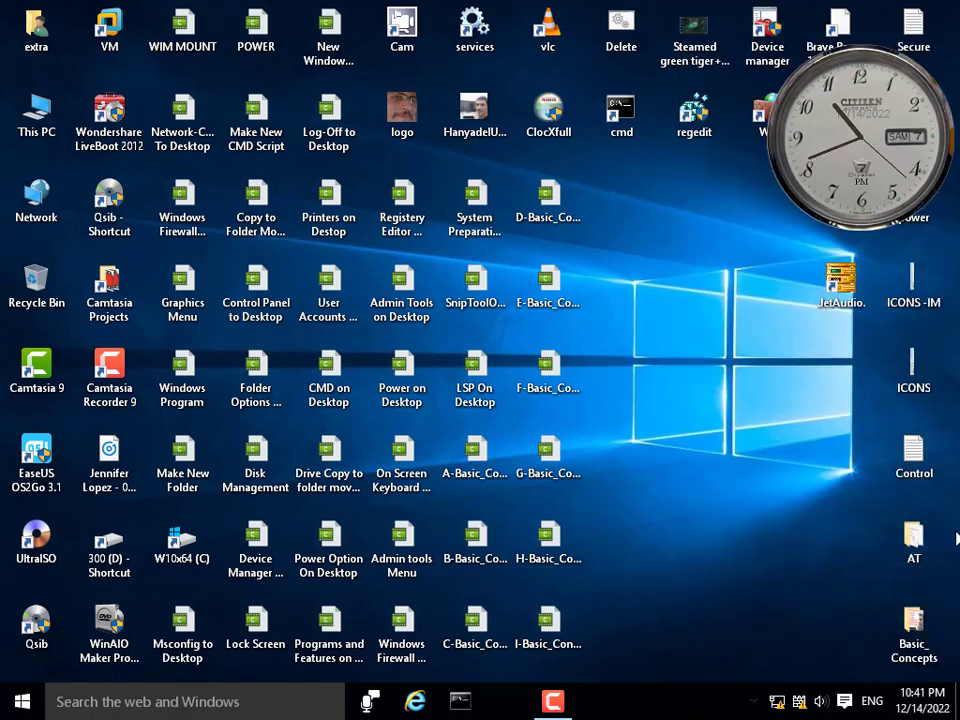
pyautogui.moveTo(922, 538)
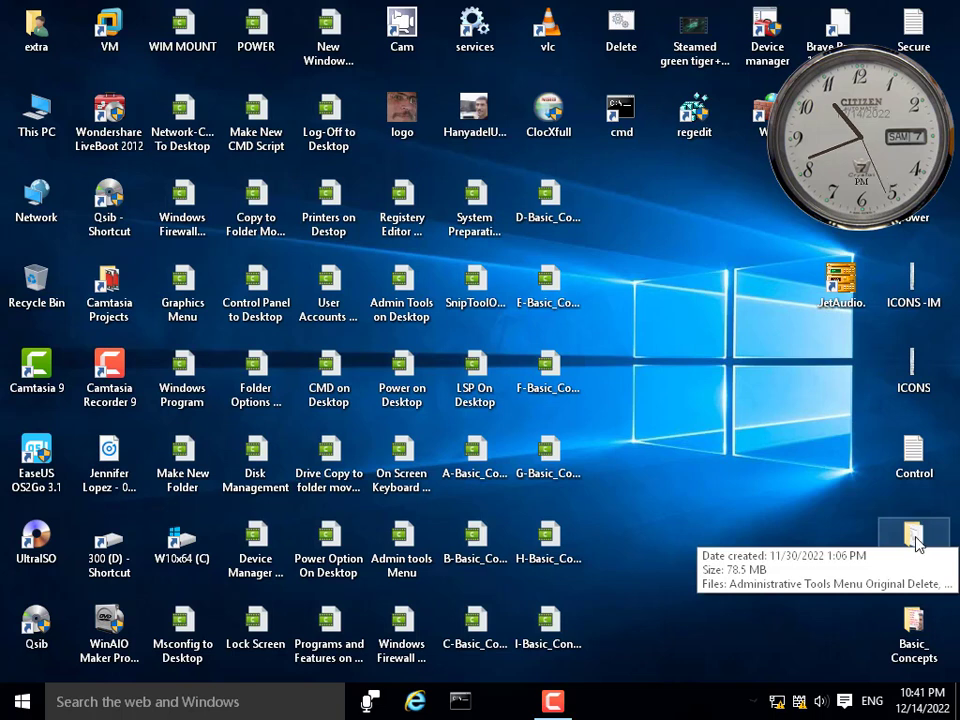
pyautogui.rightClick(916, 541)
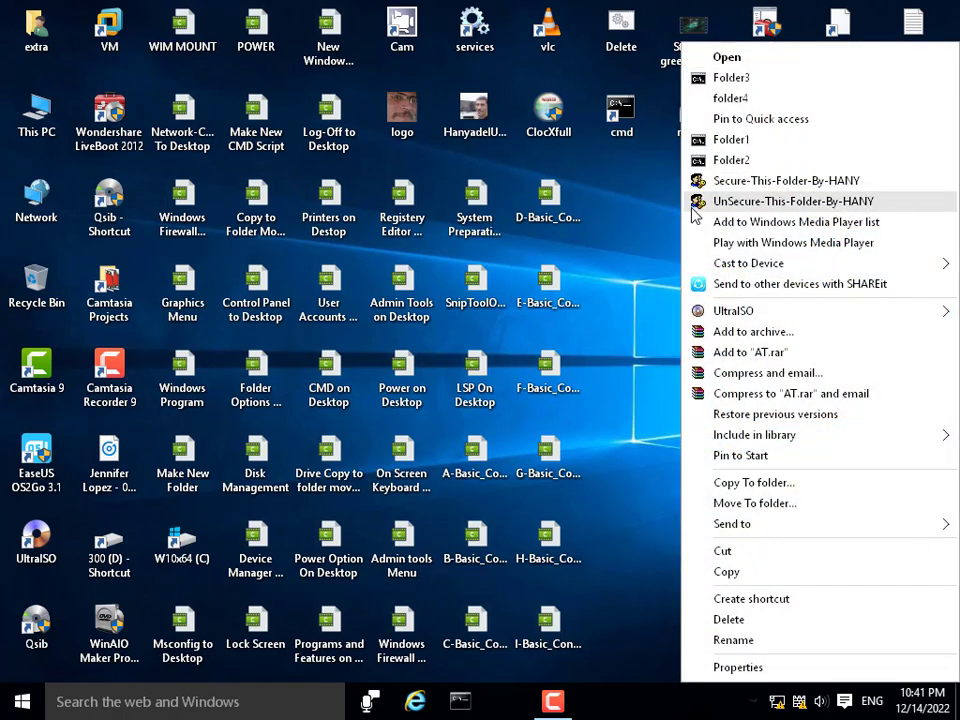
pyautogui.click(620, 300)
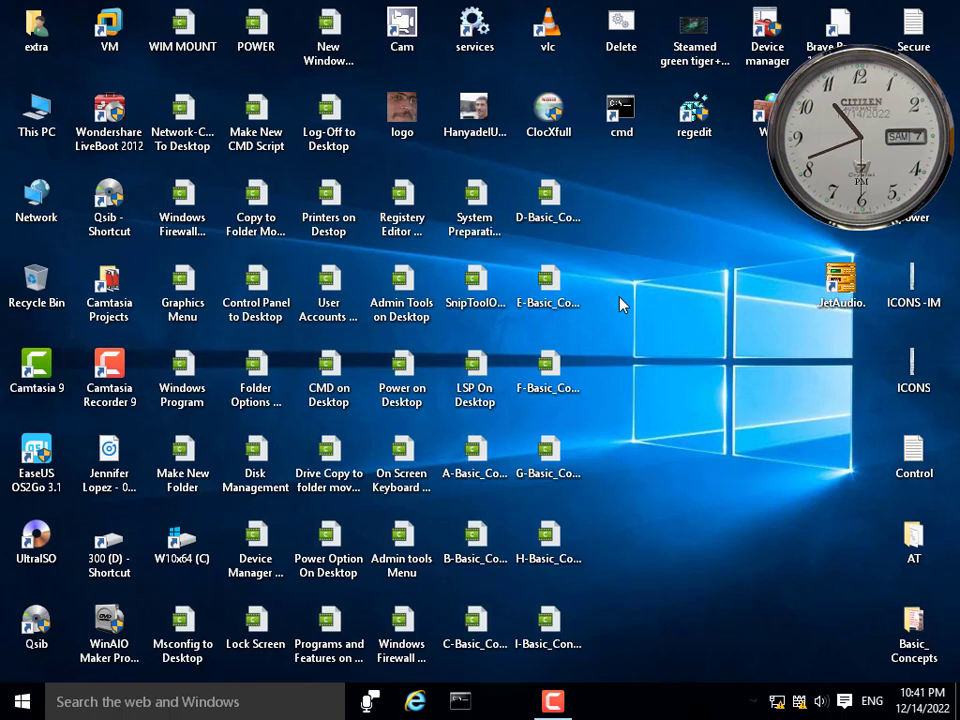